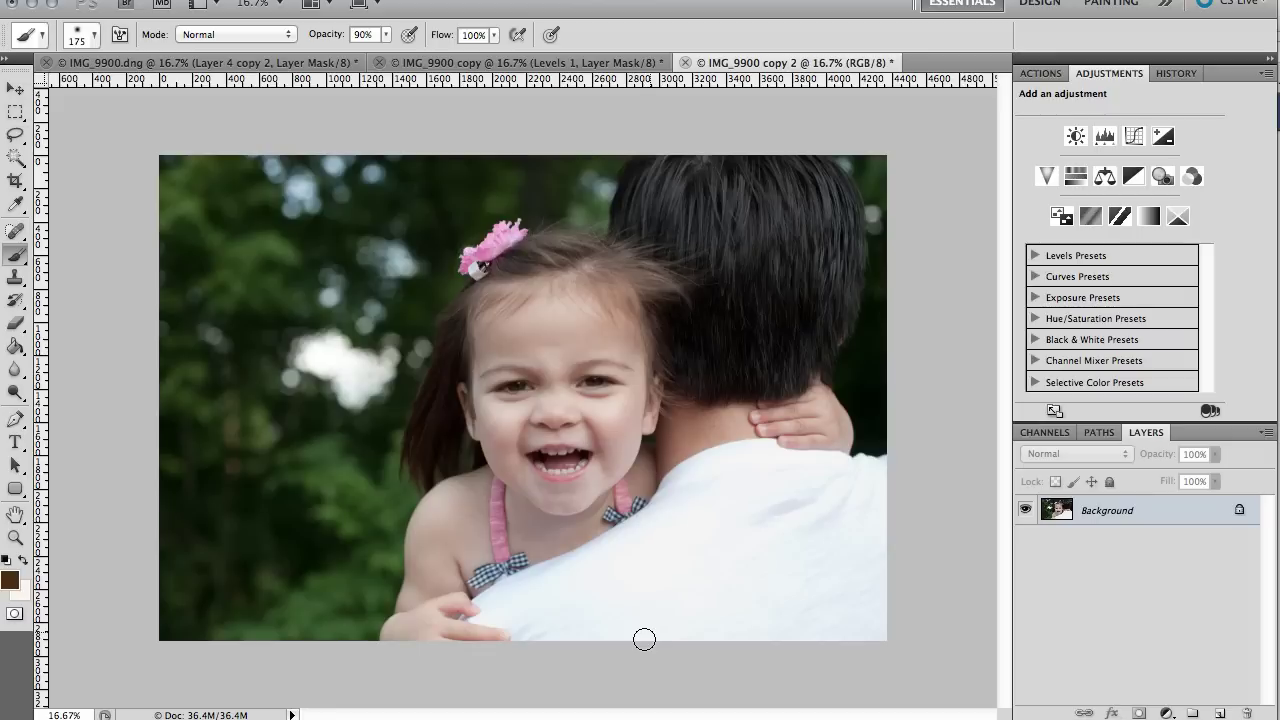
# Compare the finished edit with the original, then duplicate the photo onto Layer 1
pyautogui.click(546, 63)
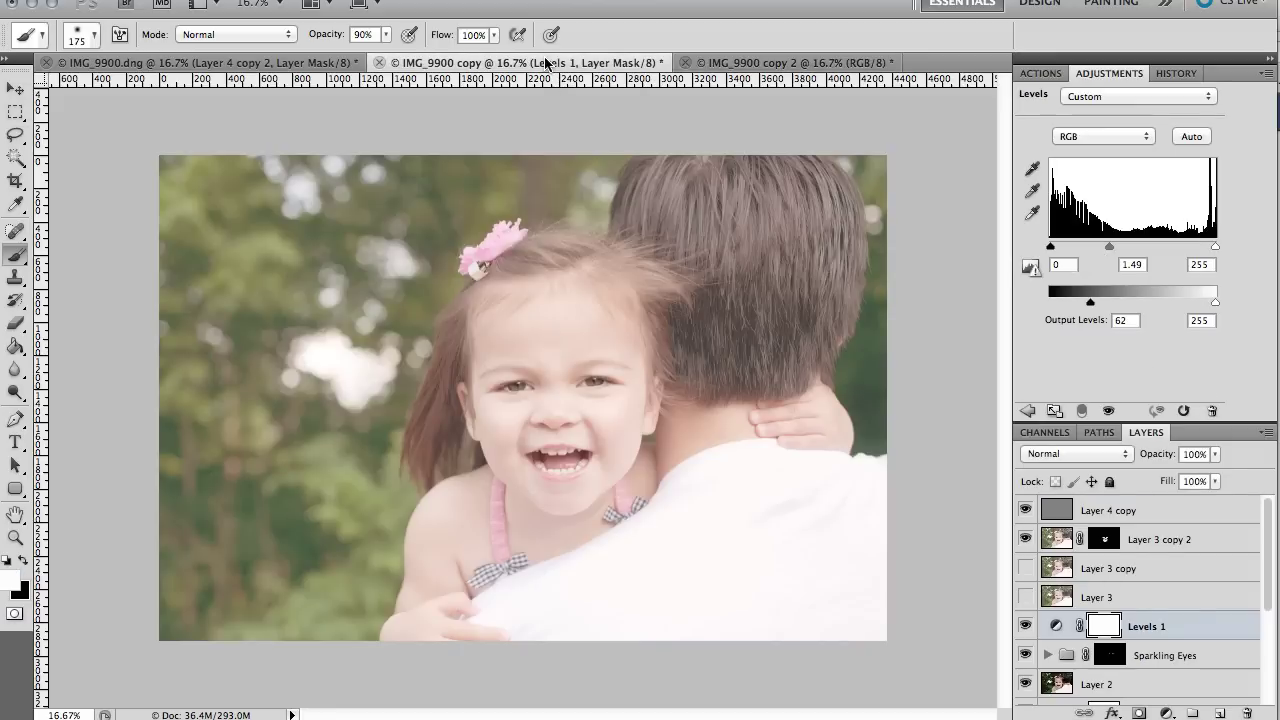
pyautogui.click(795, 63)
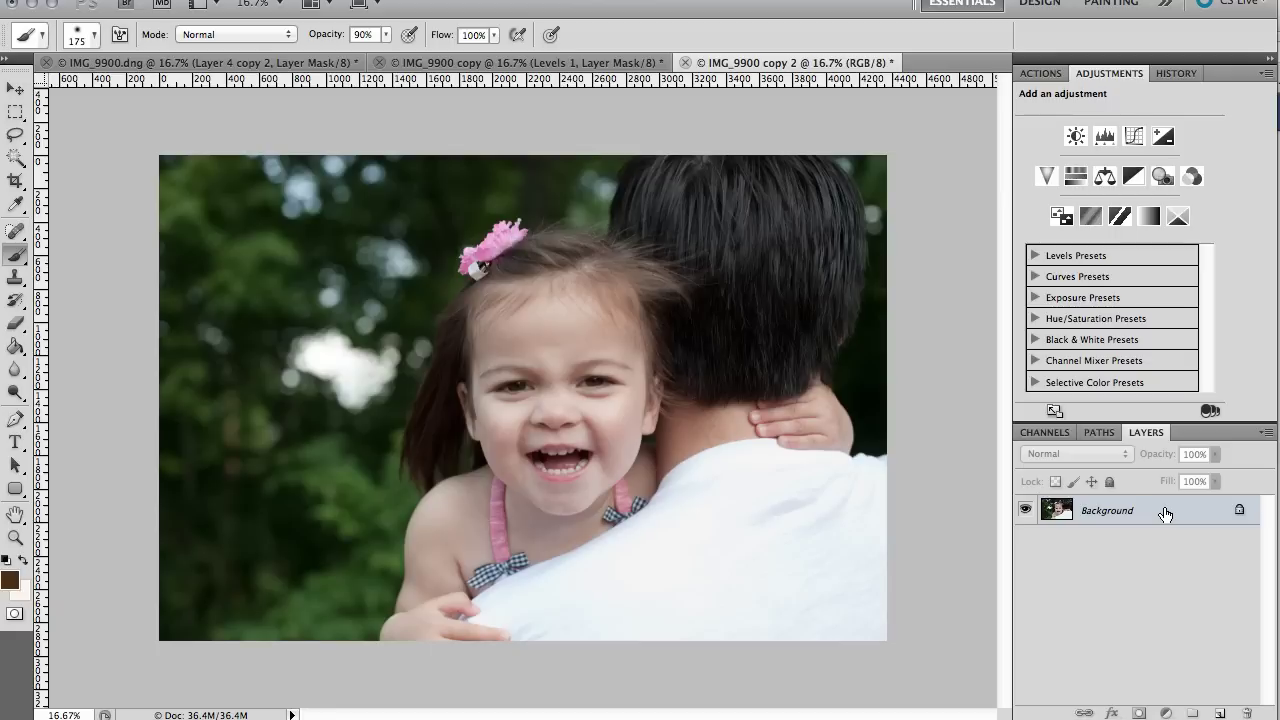
pyautogui.press('super+j')
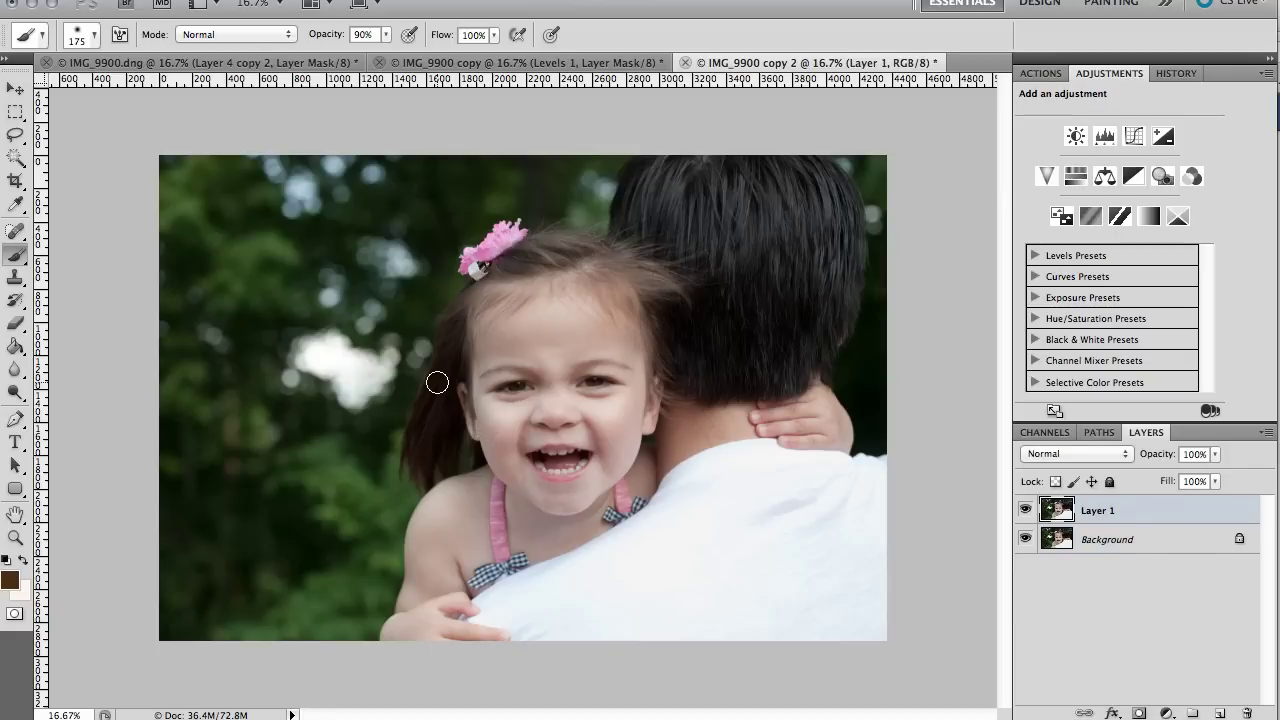
# Set the Clone Stamp to Lighten mode at 30% opacity
pyautogui.click(10, 286)
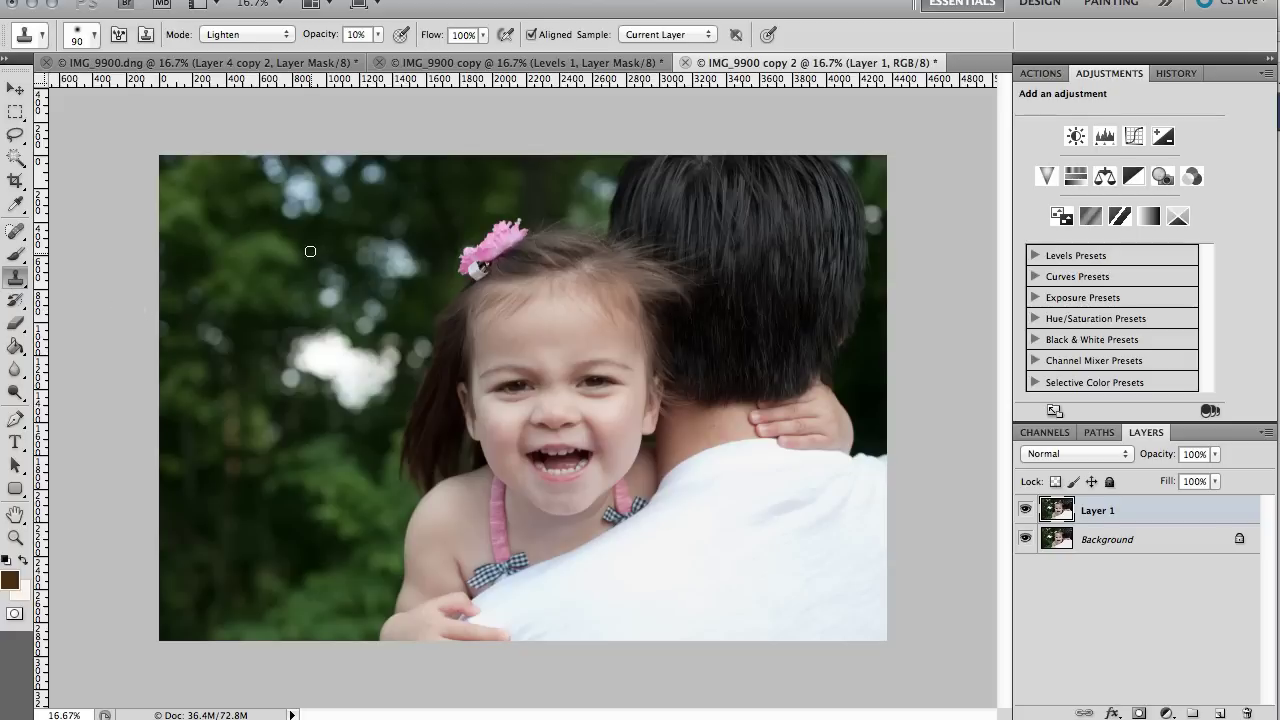
pyautogui.click(276, 38)
pyautogui.click(276, 38)
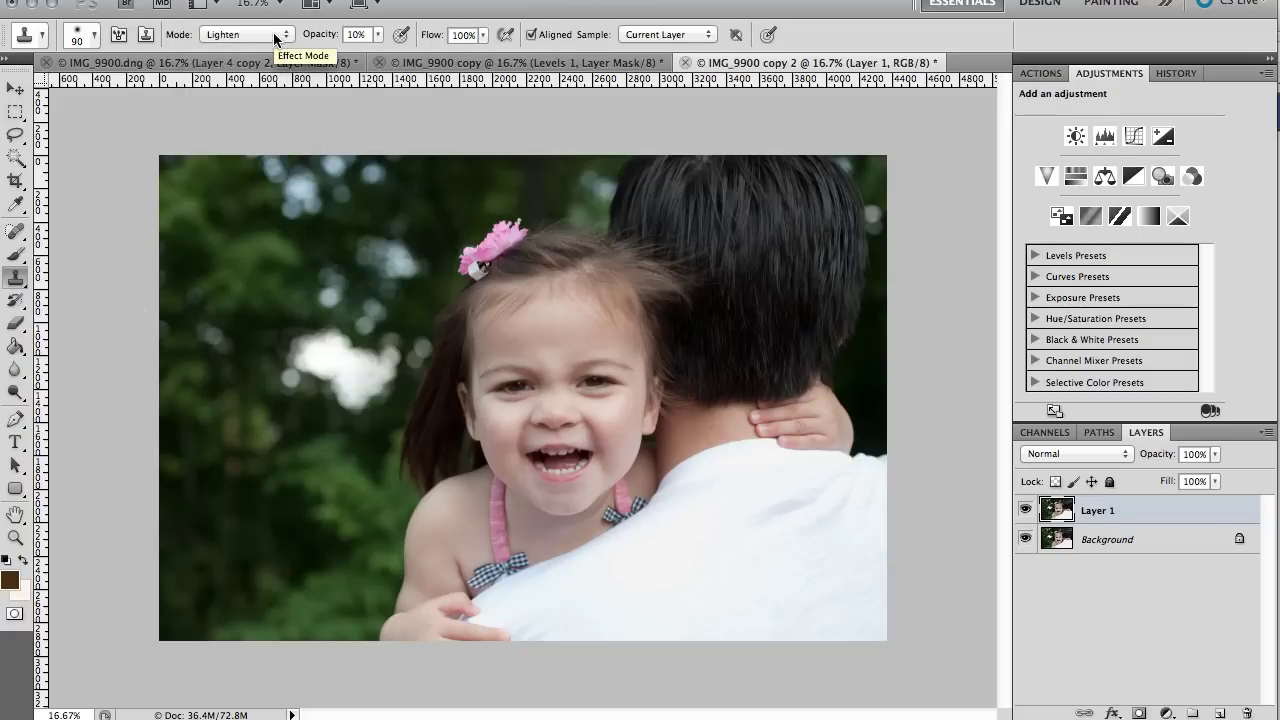
pyautogui.click(359, 34)
pyautogui.write('30')
pyautogui.press('Return')
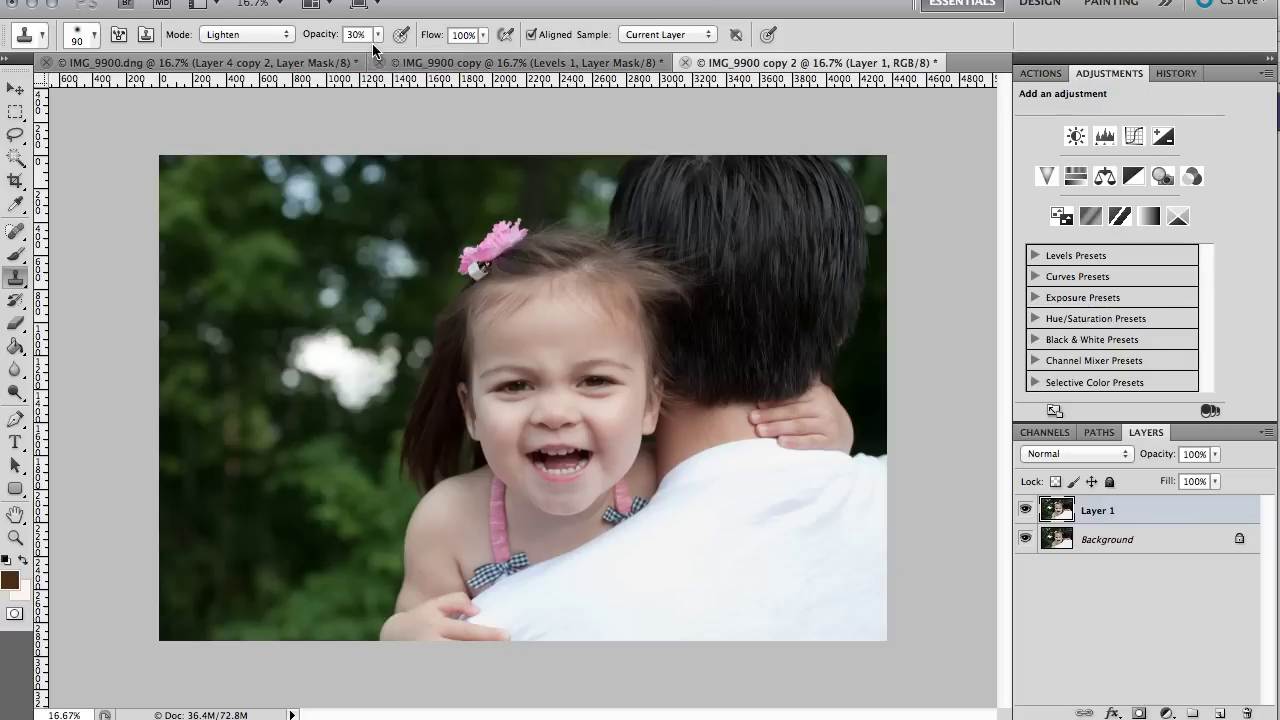
# Clone clean skin over the shadows under both eyes, then drop opacity to 10% and compare
pyautogui.keyDown('alt'); pyautogui.click(499, 411); pyautogui.keyUp('alt')
pyautogui.moveTo(498, 398)
pyautogui.mouseDown()
pyautogui.moveTo(529, 397)
pyautogui.moveTo(496, 401)
pyautogui.mouseUp()
pyautogui.moveTo(606, 397)
pyautogui.mouseDown()
pyautogui.moveTo(578, 394)
pyautogui.moveTo(613, 397)
pyautogui.mouseUp()
pyautogui.press('1')
pyautogui.keyDown('alt'); pyautogui.click(609, 409); pyautogui.keyUp('alt')
pyautogui.click(1025, 510)
pyautogui.click(1025, 510)
# Add a Curves adjustment layer and raise the cheek skin tone to about 150
pyautogui.click(1166, 713)
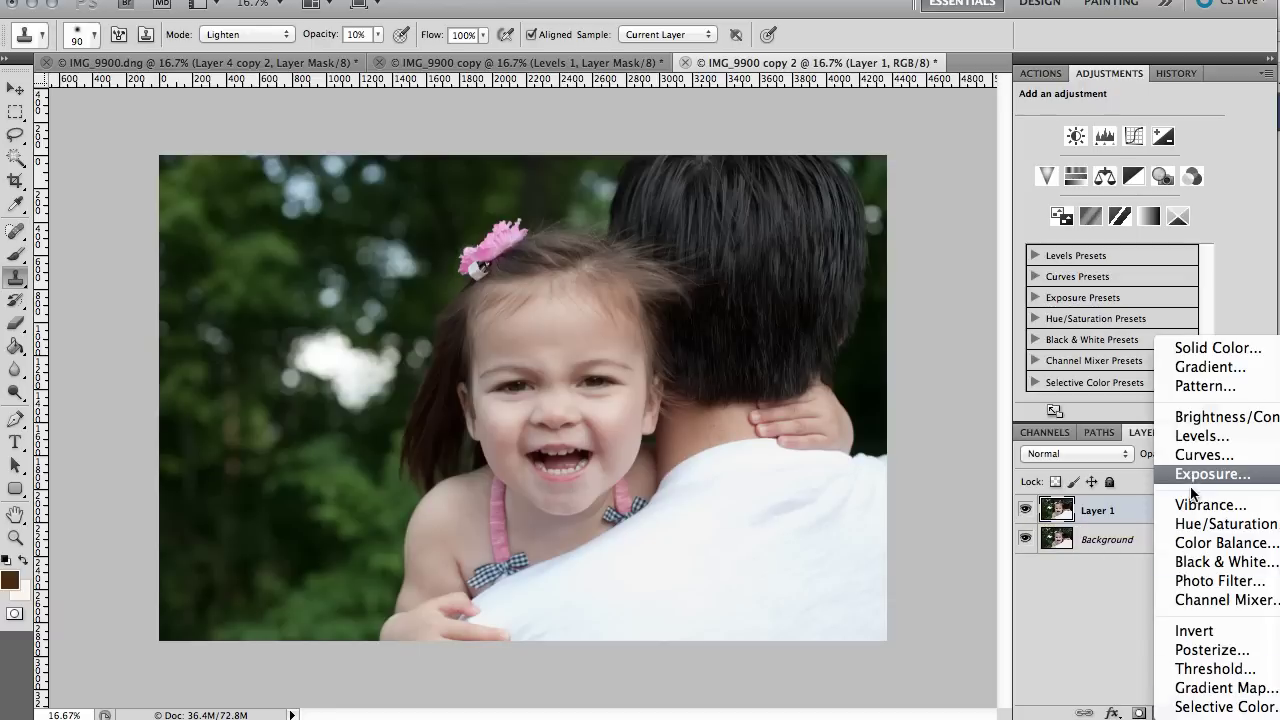
pyautogui.click(1193, 456)
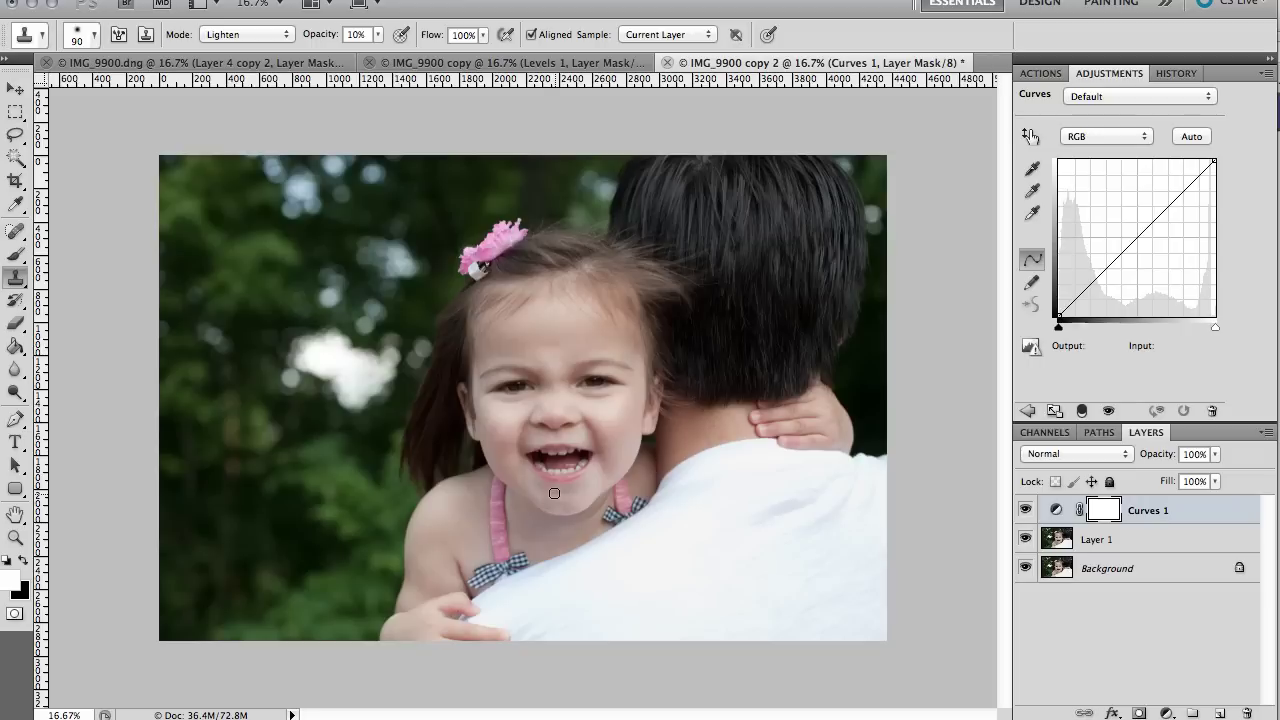
pyautogui.click(1030, 142)
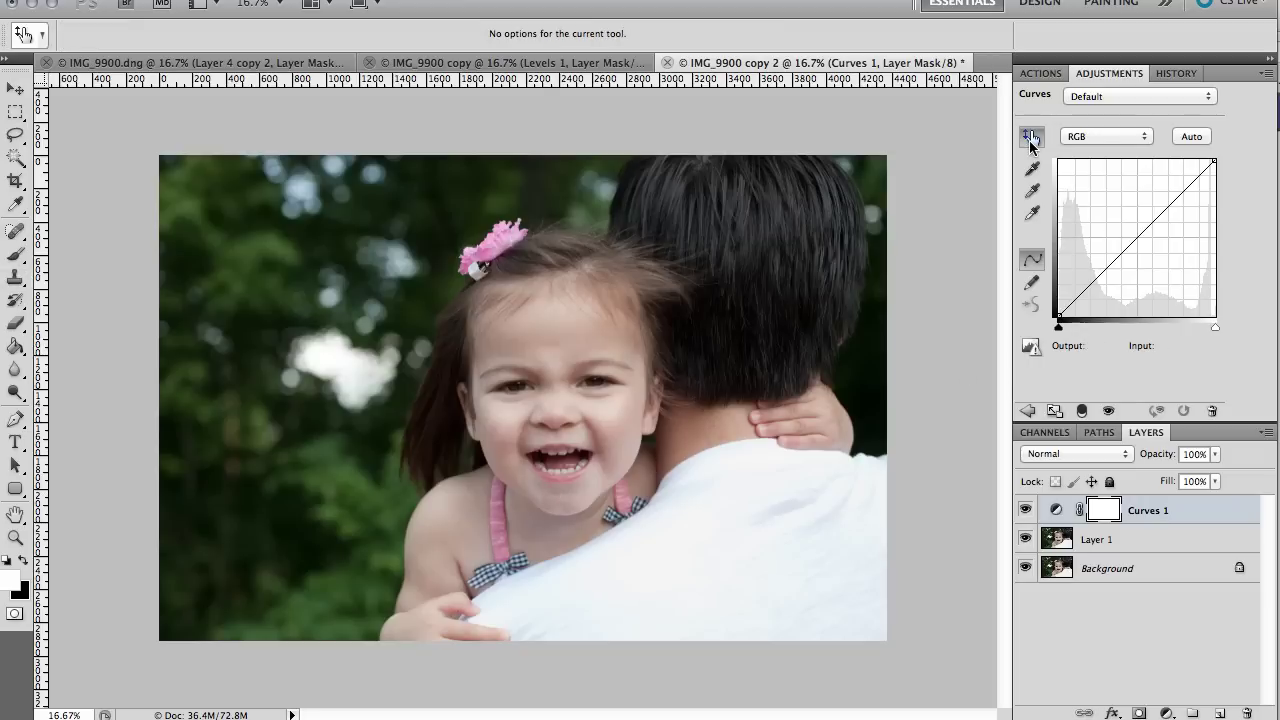
pyautogui.click(509, 400)
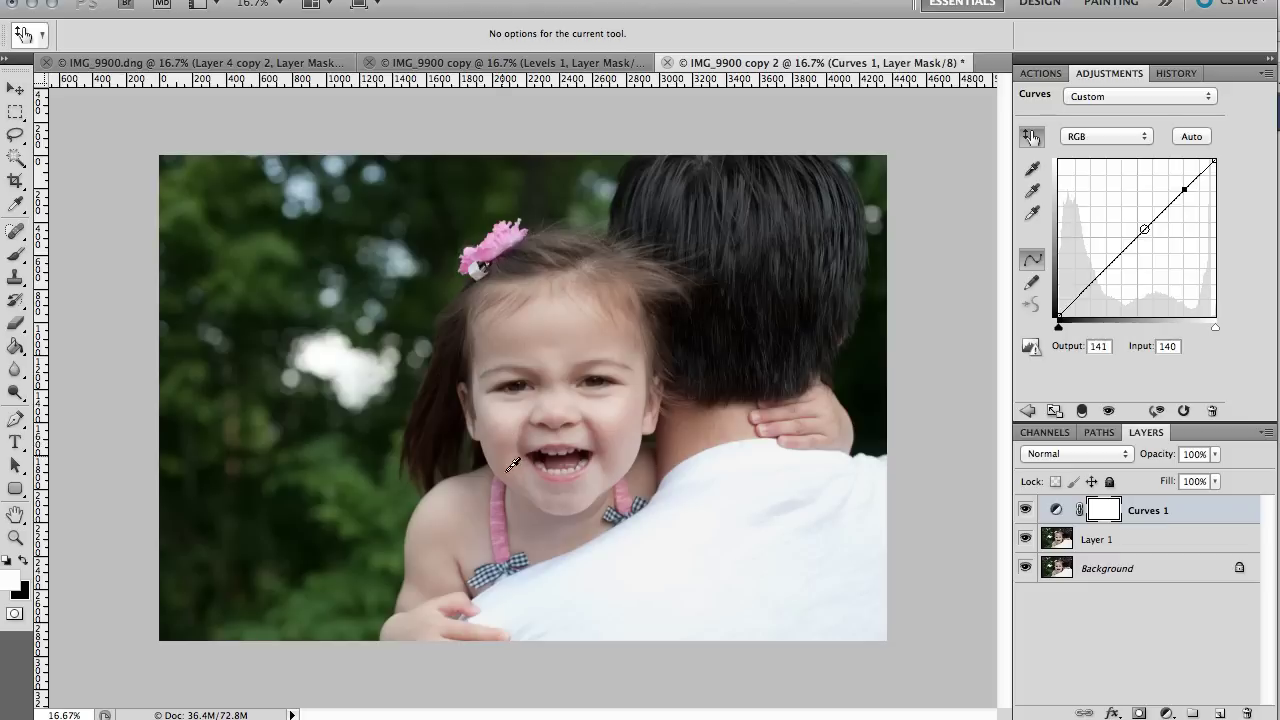
pyautogui.click(508, 443)
pyautogui.moveTo(506, 450); pyautogui.dragTo(501, 434)
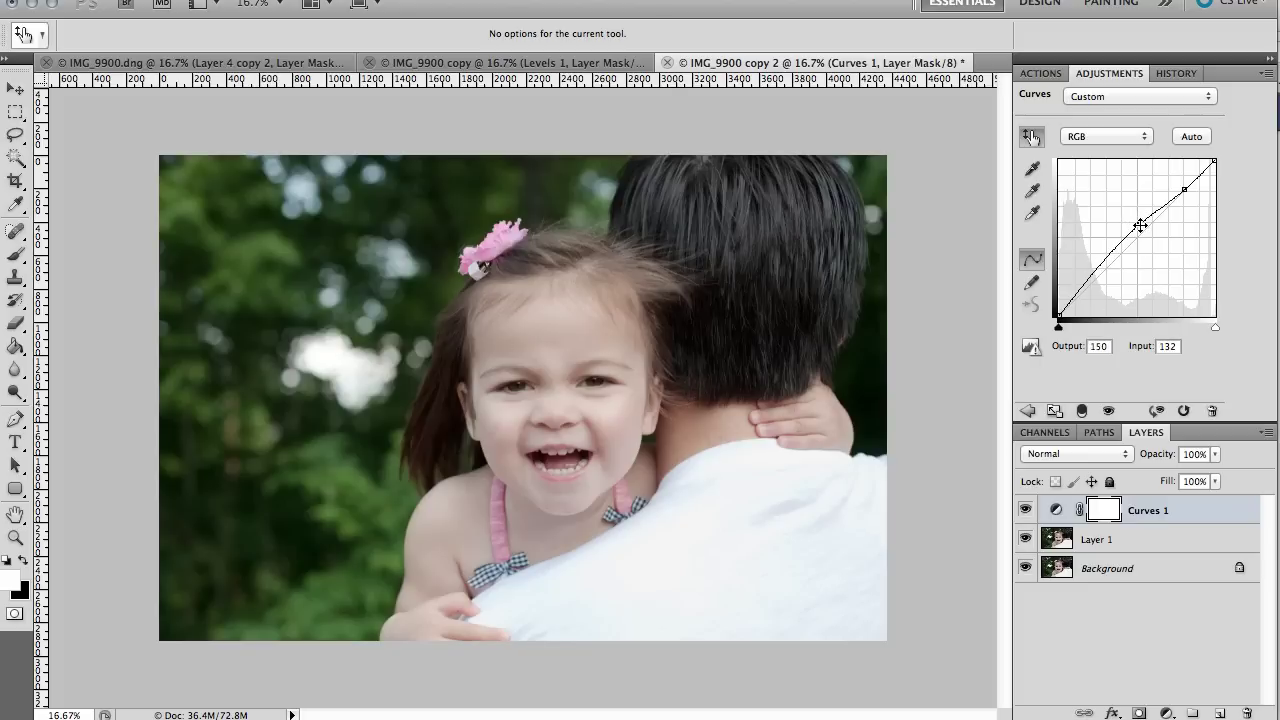
pyautogui.moveTo(1139, 225); pyautogui.dragTo(1139, 227)
# Add a shadow point at 61/72 and compare the curve on and off
pyautogui.click(1096, 270)
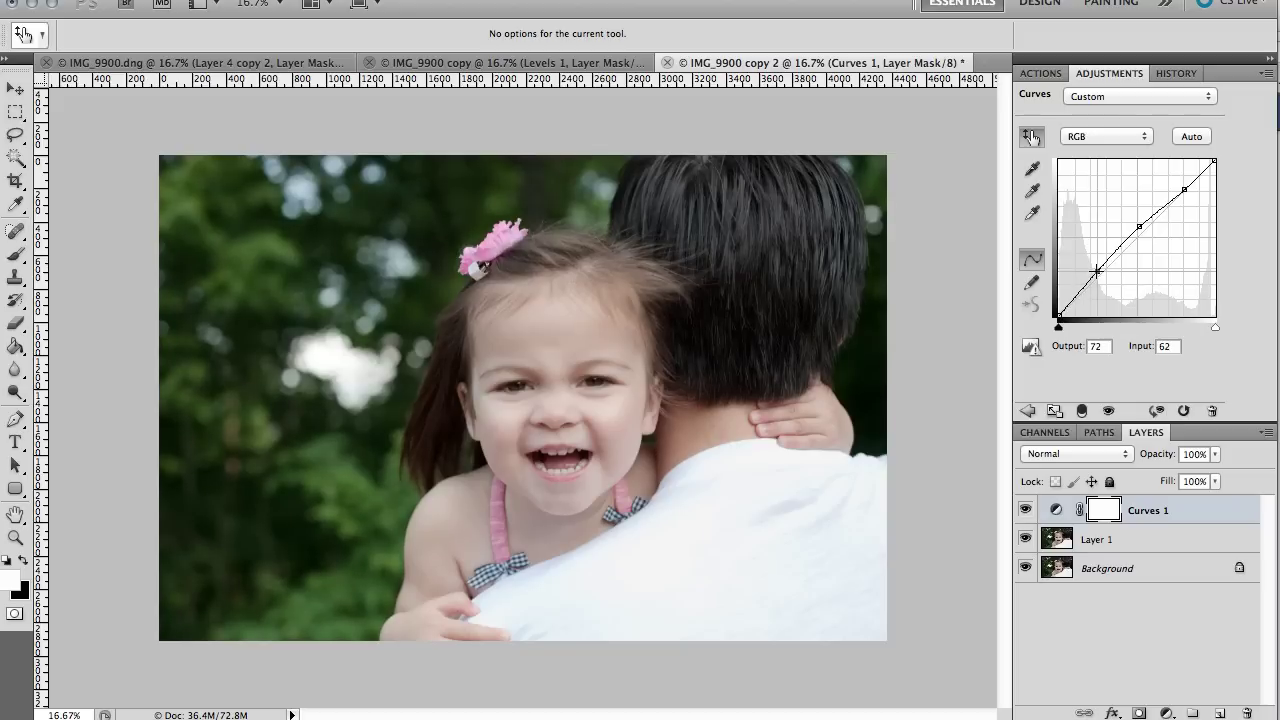
pyautogui.moveTo(1096, 270); pyautogui.dragTo(1095, 270)
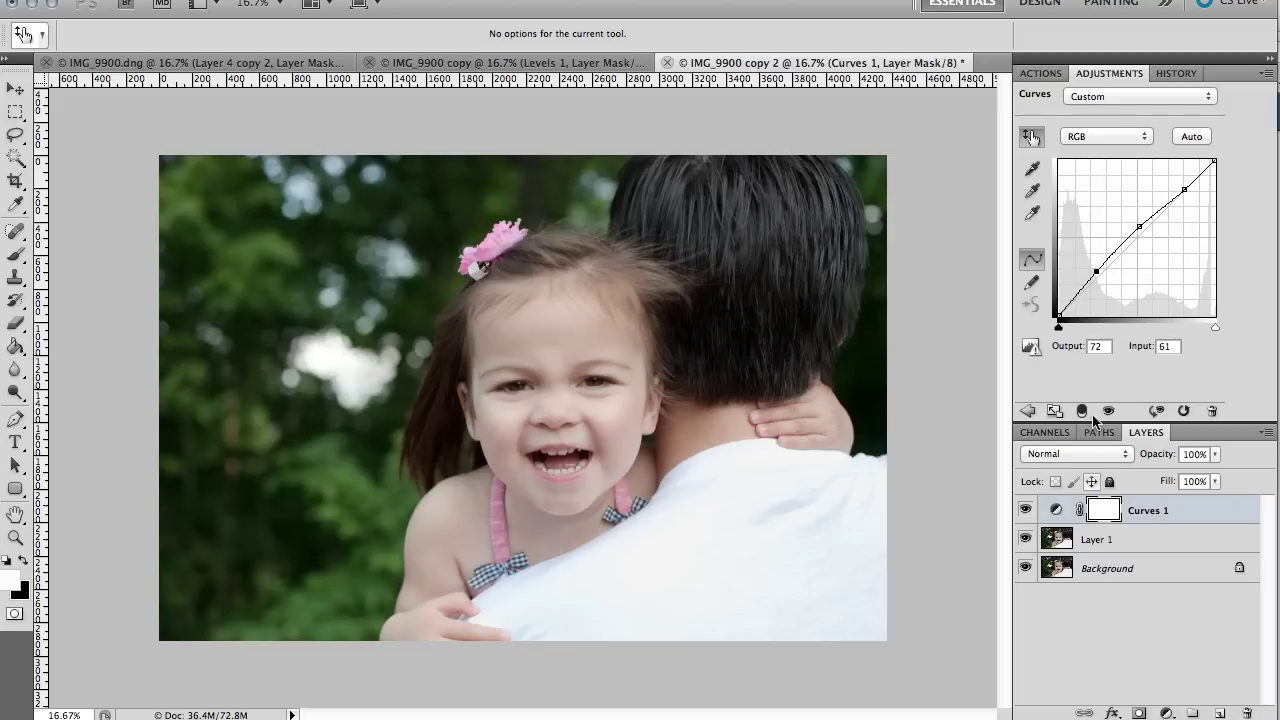
pyautogui.click(1027, 510)
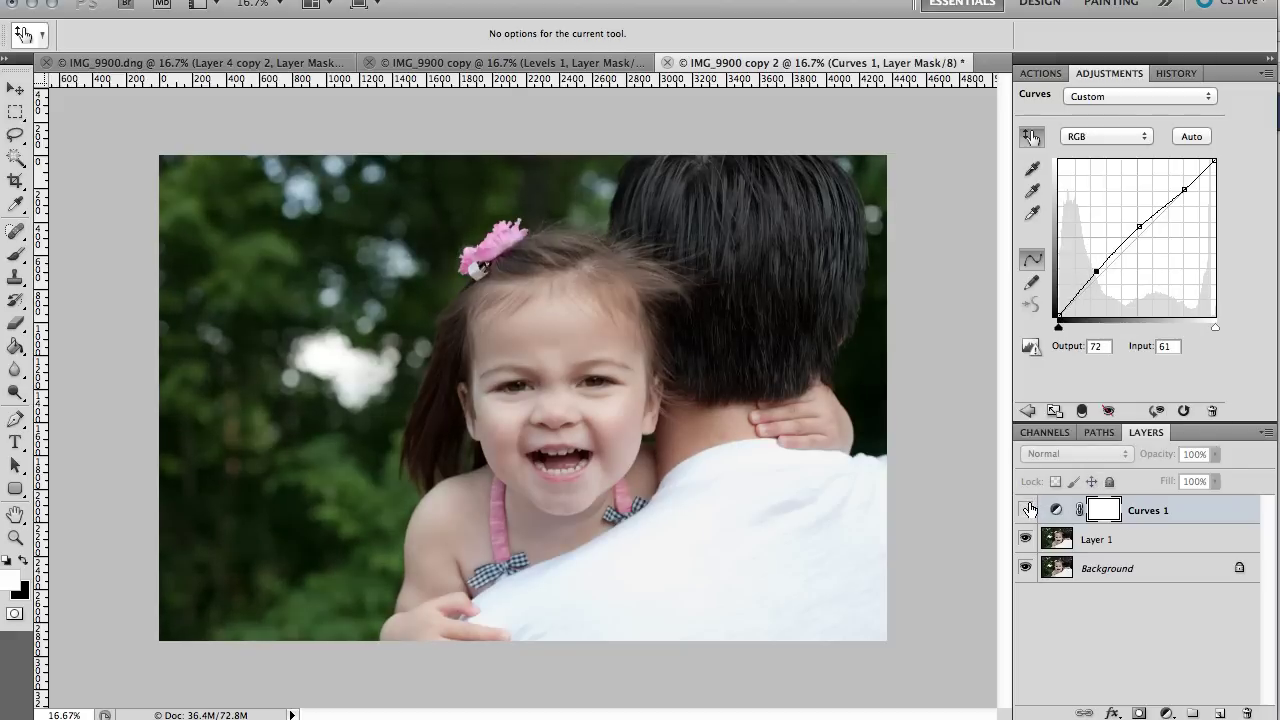
pyautogui.click(1027, 510)
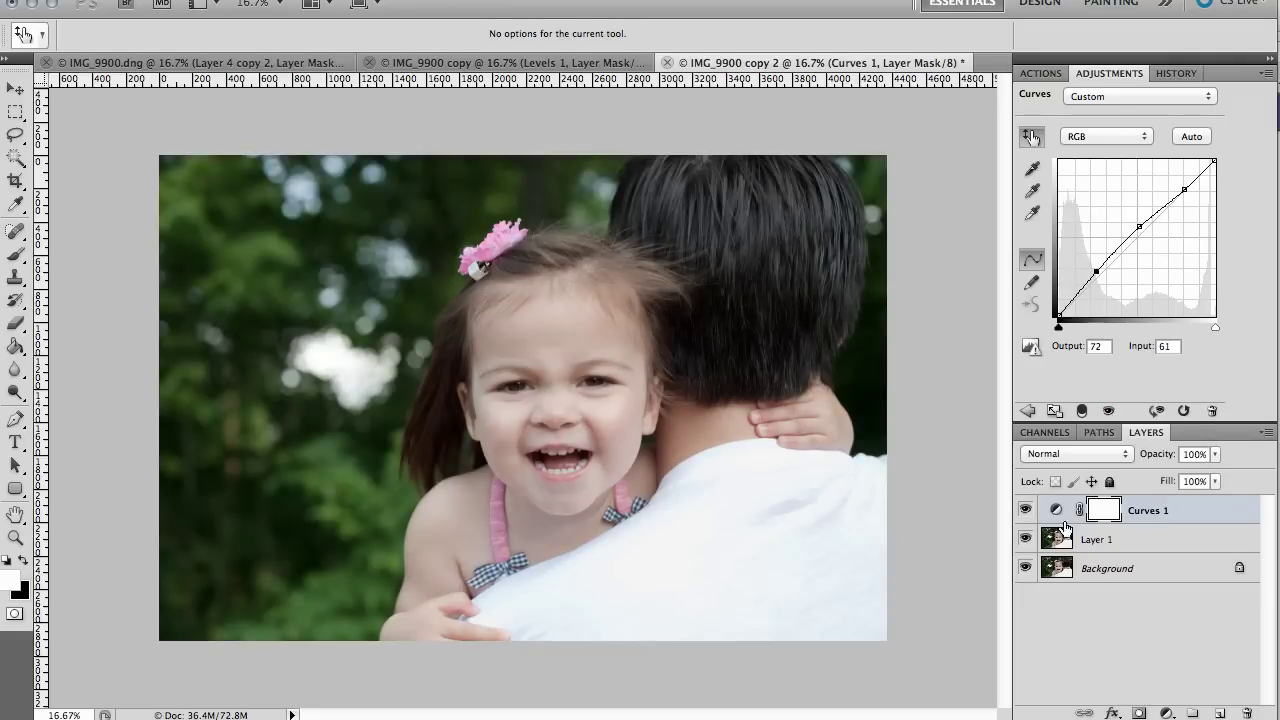
pyautogui.click(1026, 510)
pyautogui.click(1026, 510)
# Add a Color Balance layer with Highlights set to Cyan-Red +5 and Yellow-Blue −10
pyautogui.click(1166, 712)
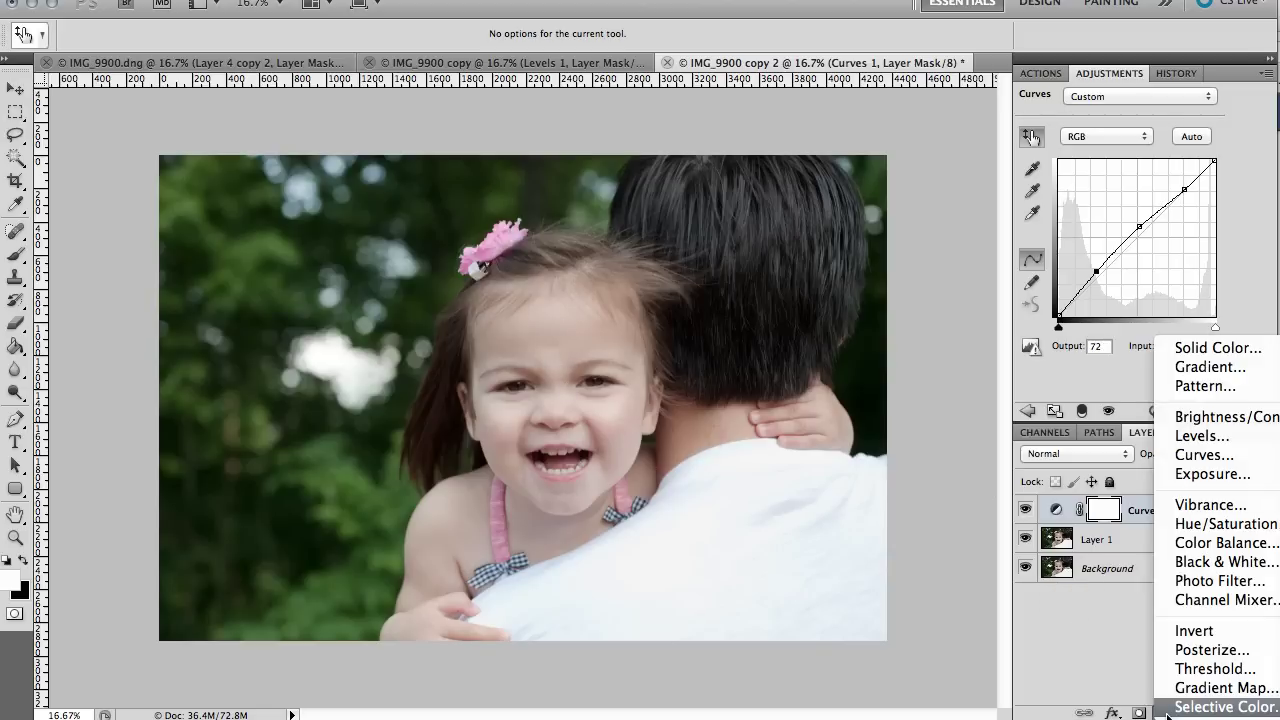
pyautogui.click(1247, 547)
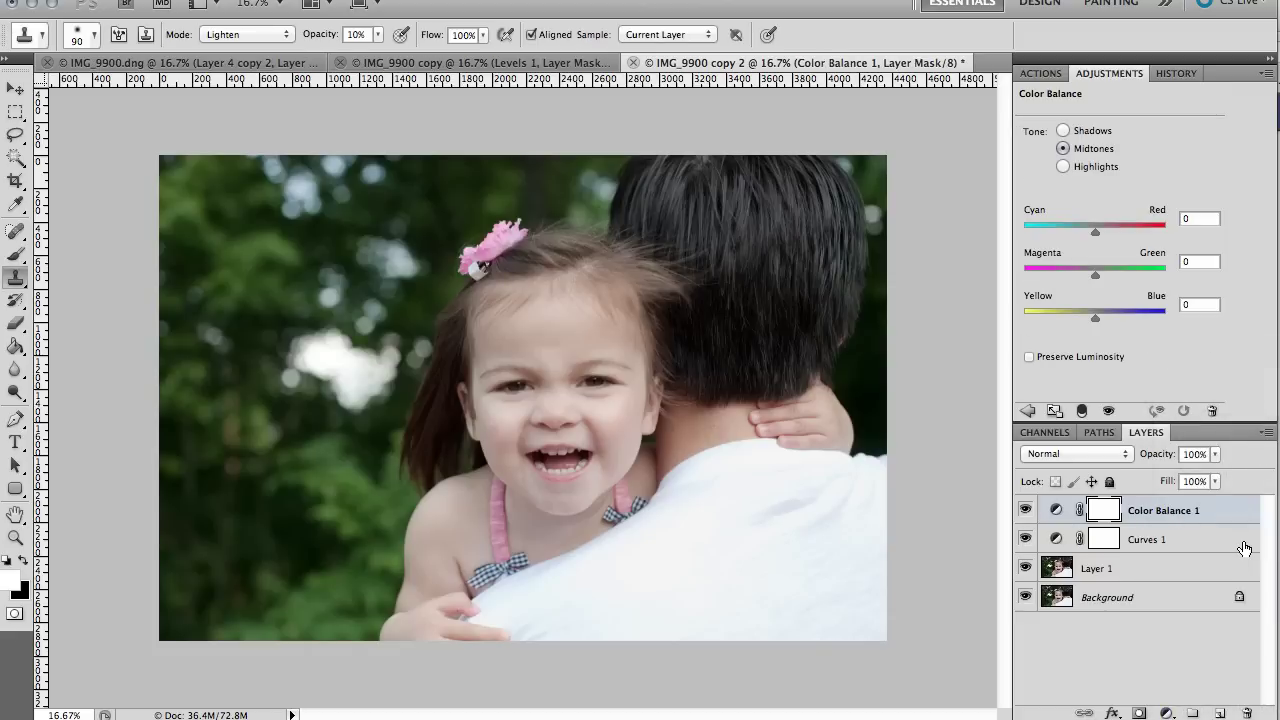
pyautogui.click(1063, 166)
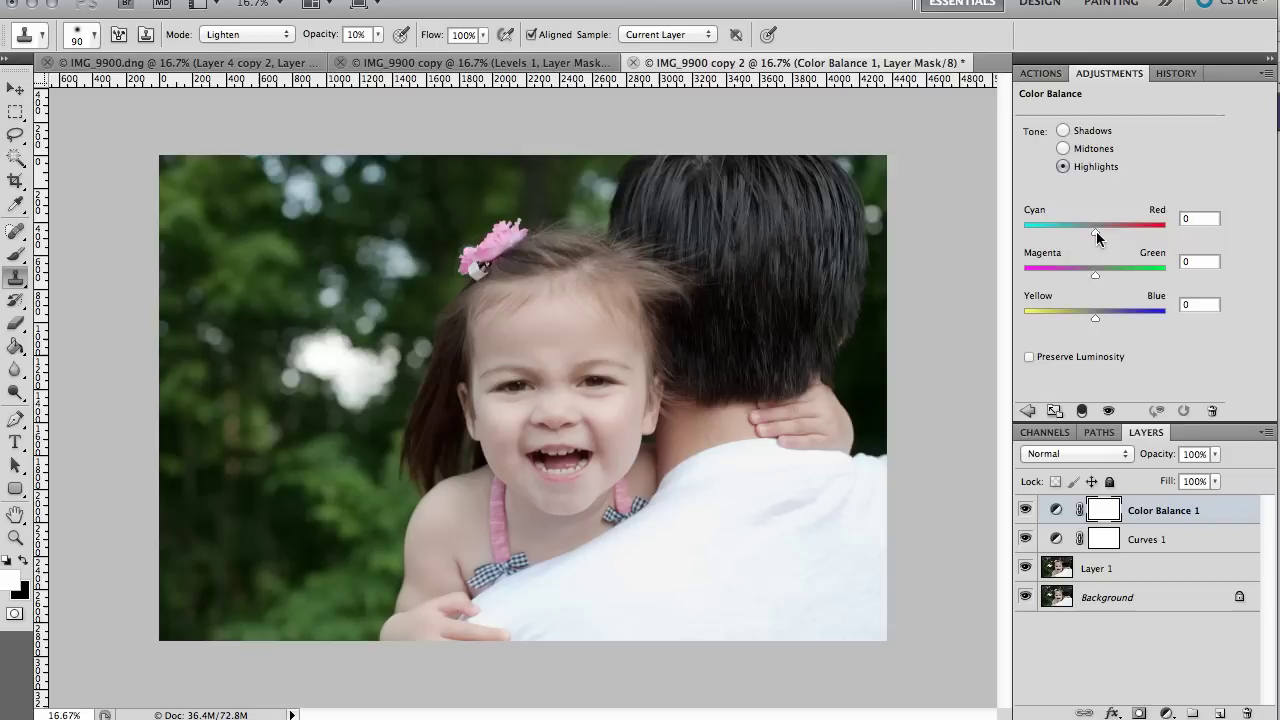
pyautogui.moveTo(1096, 231); pyautogui.dragTo(1098, 233)
pyautogui.moveTo(1091, 317); pyautogui.dragTo(1086, 318)
pyautogui.click(1206, 304)
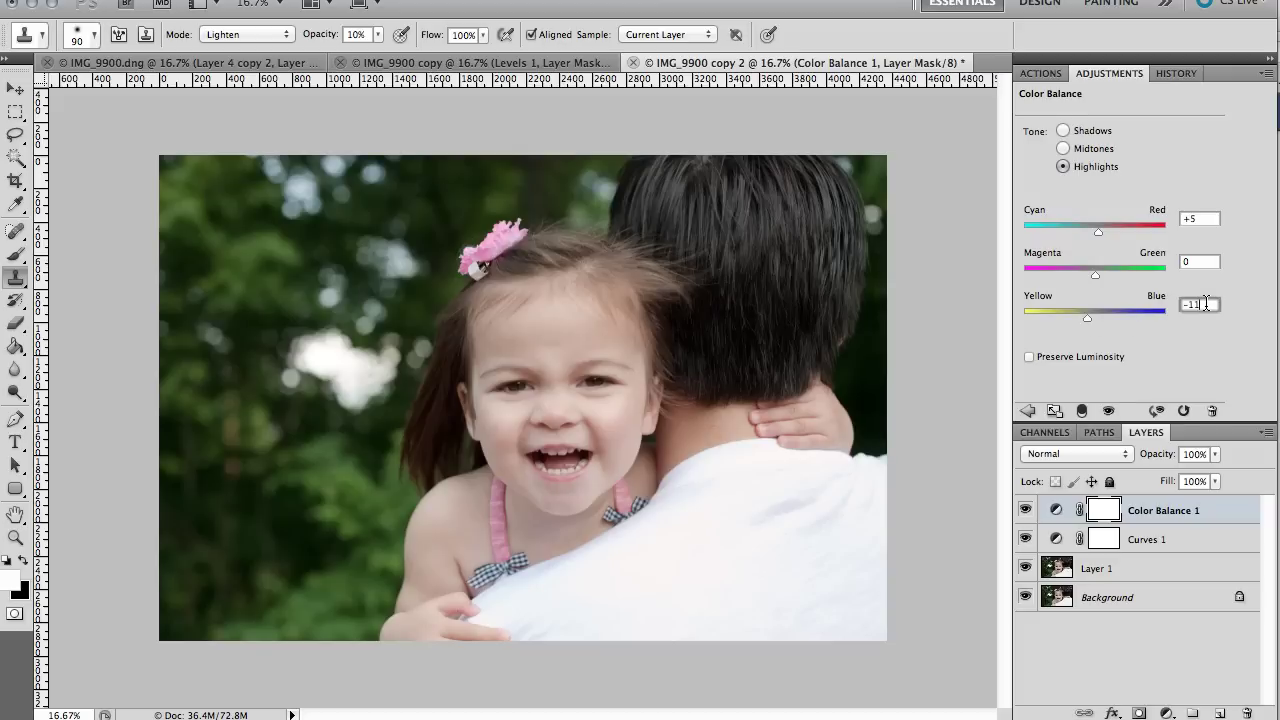
pyautogui.press('BackSpace')
pyautogui.write('0')
pyautogui.press('Return')
# Duplicate Color Balance 1 twice to strengthen the warm highlights
pyautogui.click(1025, 512)
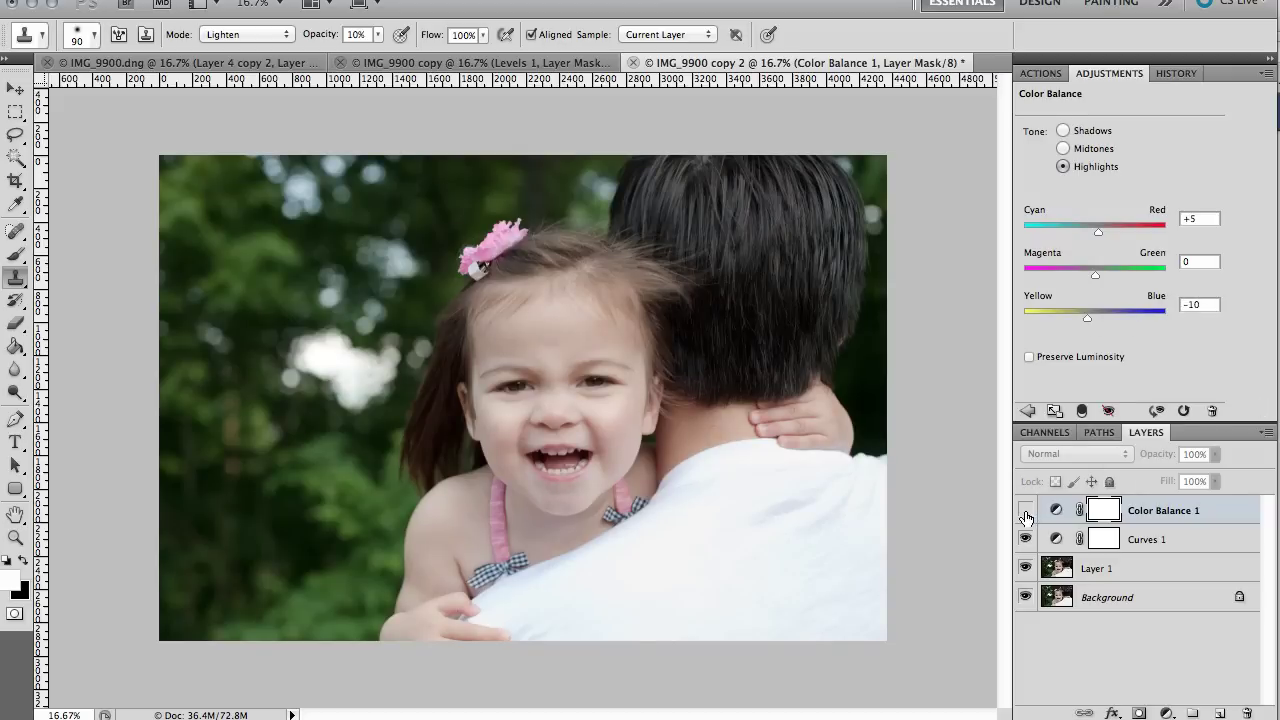
pyautogui.click(1025, 512)
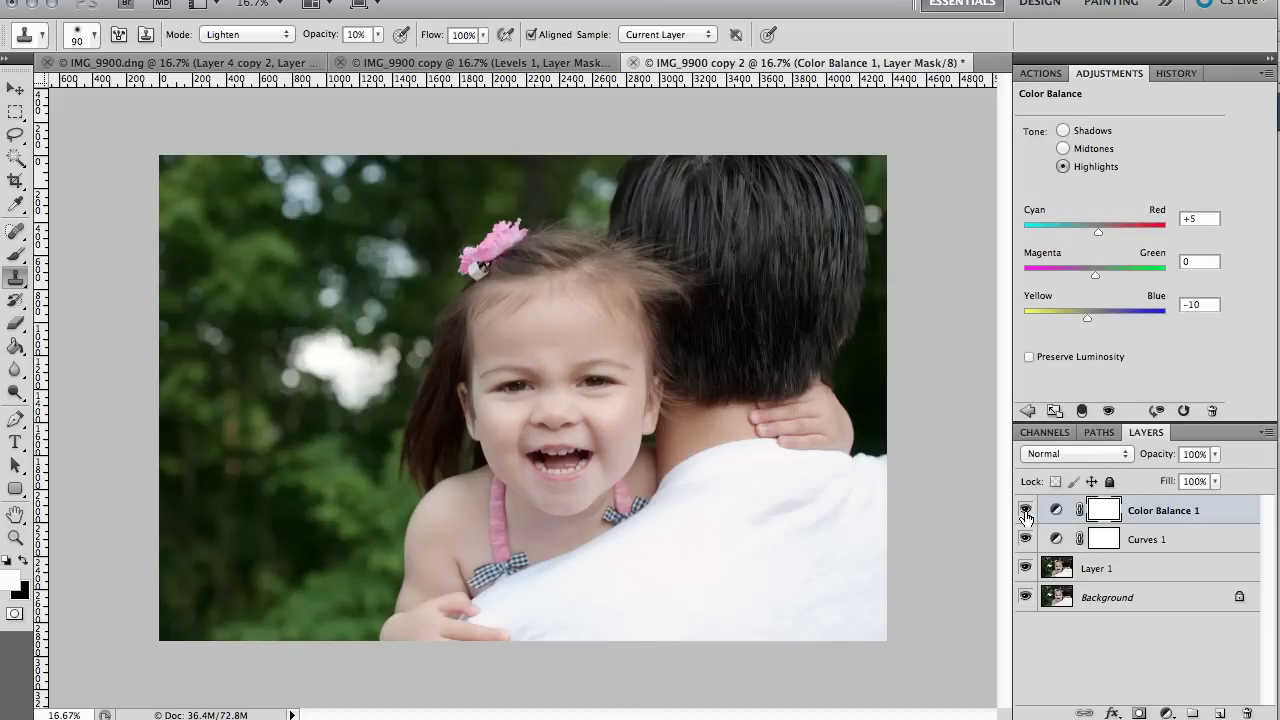
pyautogui.click(1192, 515)
pyautogui.press('super+j')
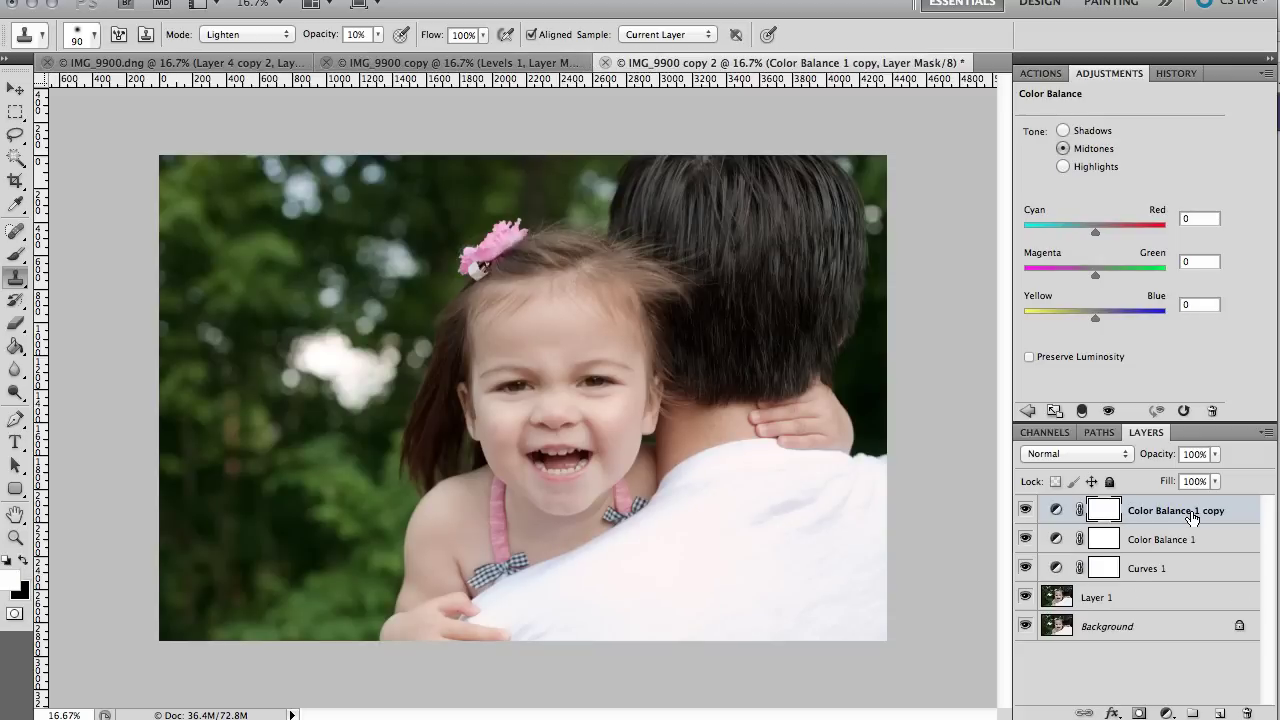
pyautogui.press('super+j')
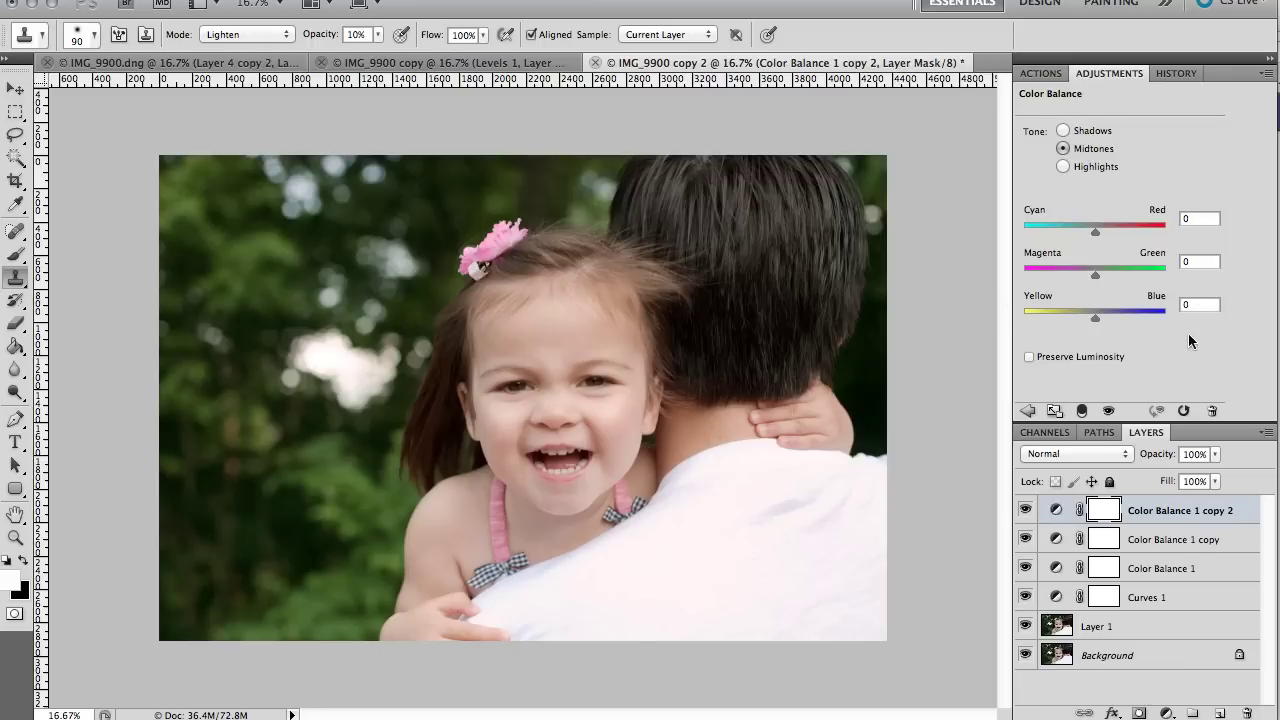
# Compare all the edits against the original photo
pyautogui.keyDown('alt'); pyautogui.click(1023, 660); pyautogui.keyUp('alt')
pyautogui.keyDown('alt'); pyautogui.click(1023, 660); pyautogui.keyUp('alt')
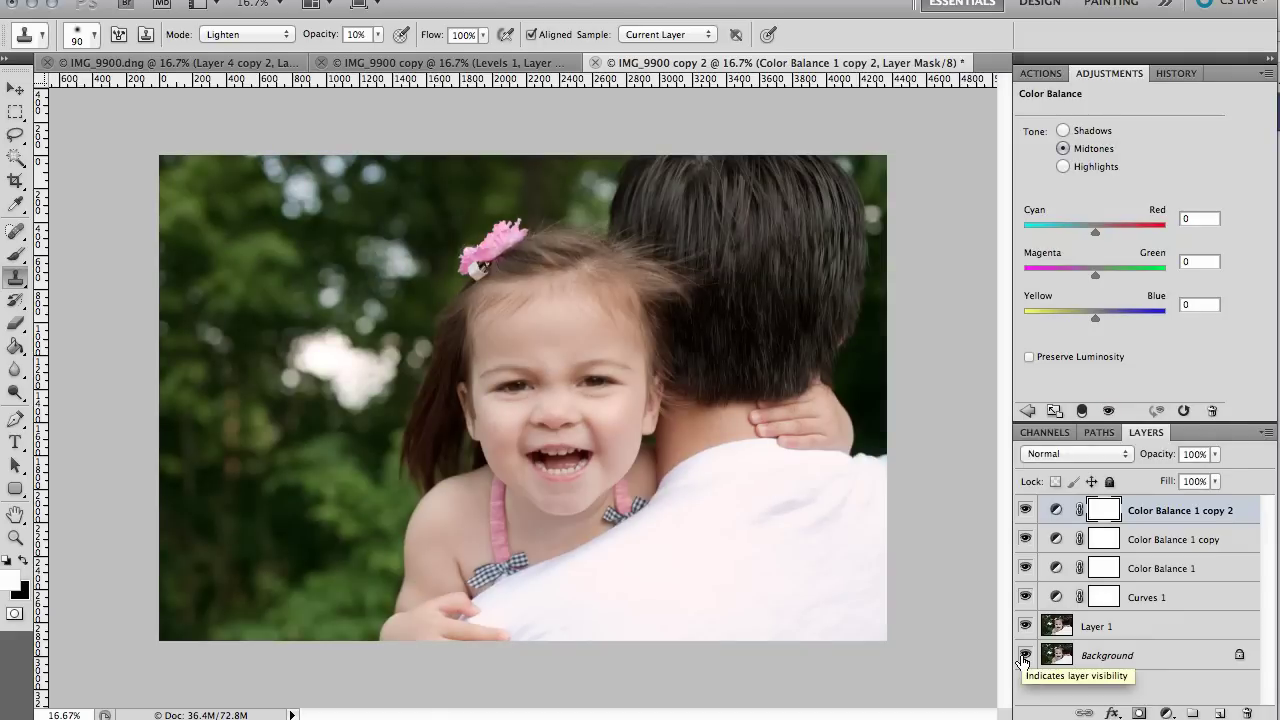
pyautogui.keyDown('alt'); pyautogui.click(1023, 660); pyautogui.keyUp('alt')
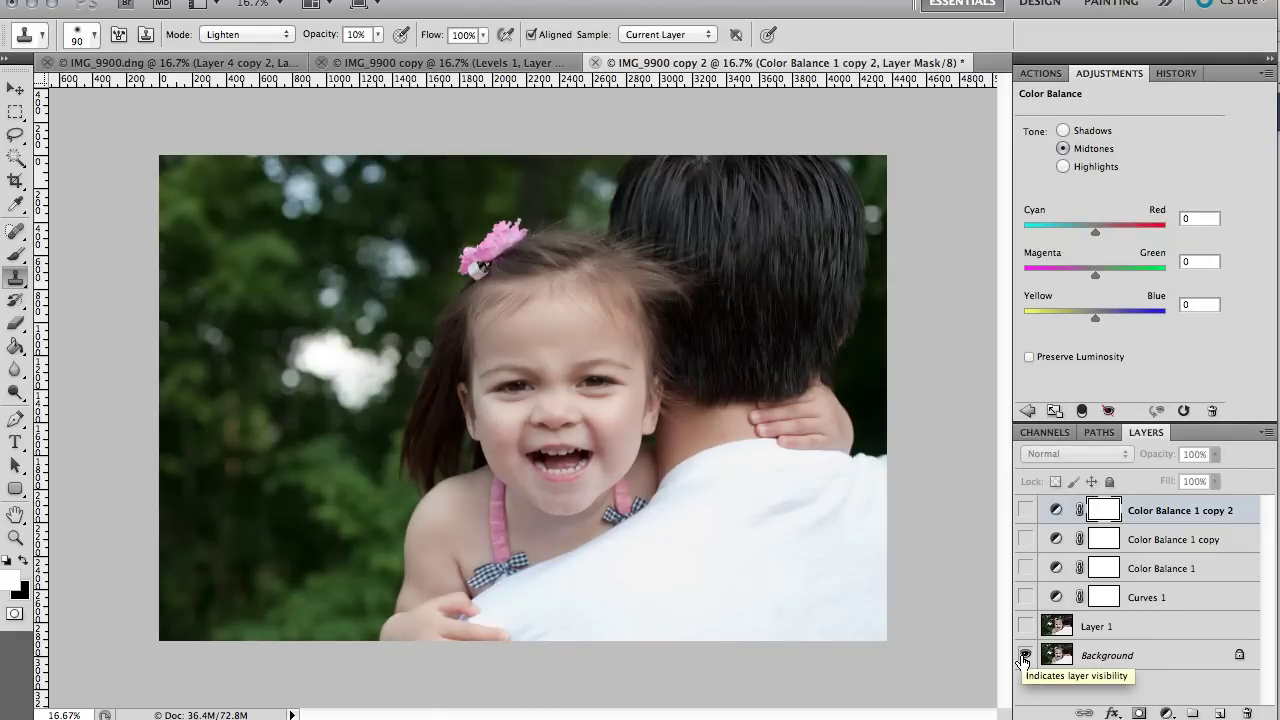
pyautogui.keyDown('alt'); pyautogui.click(1023, 660); pyautogui.keyUp('alt')
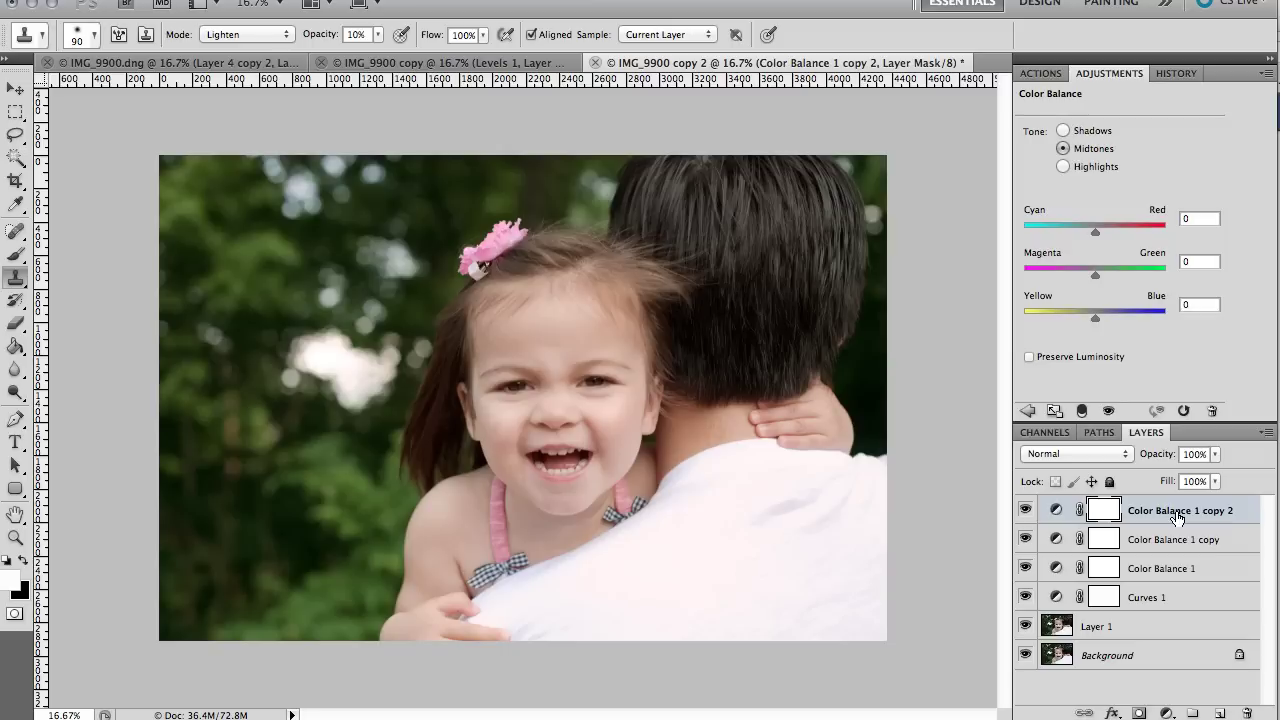
# Stamp the visible edits into Layer 2 and run the Sparkling Eyes action
pyautogui.press('super+alt+shift+e')
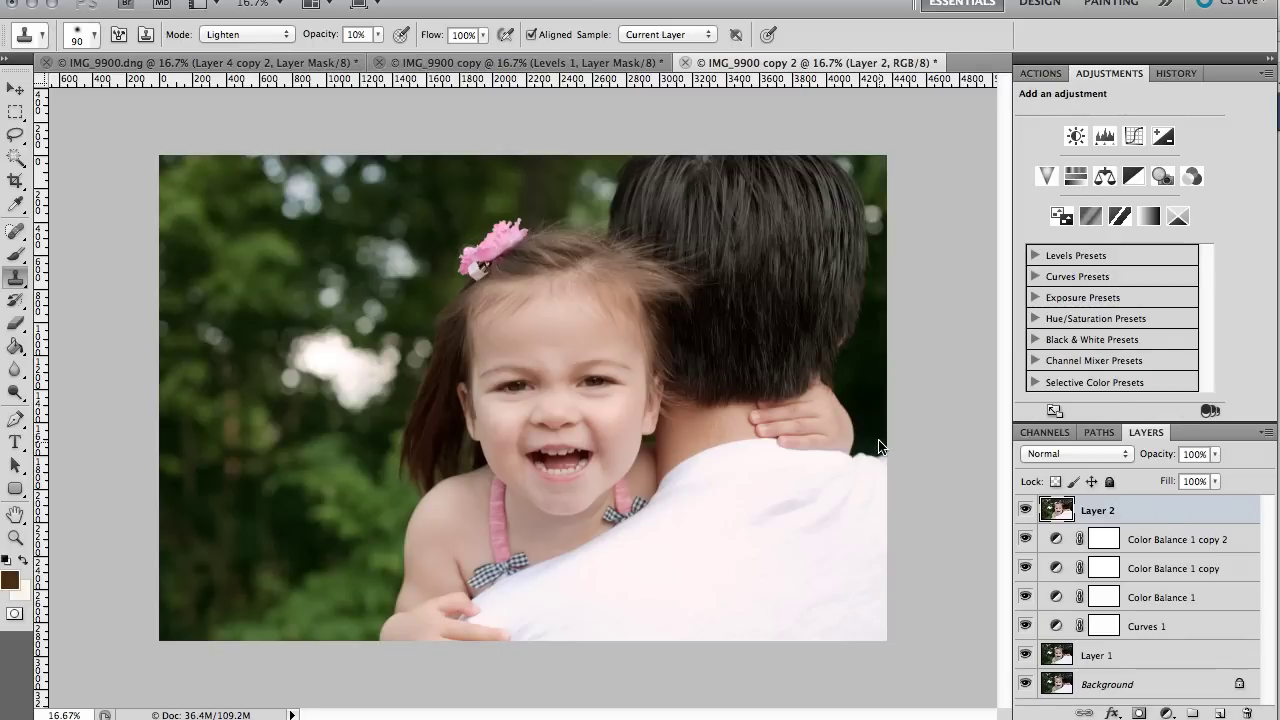
pyautogui.press('super+alt+a')
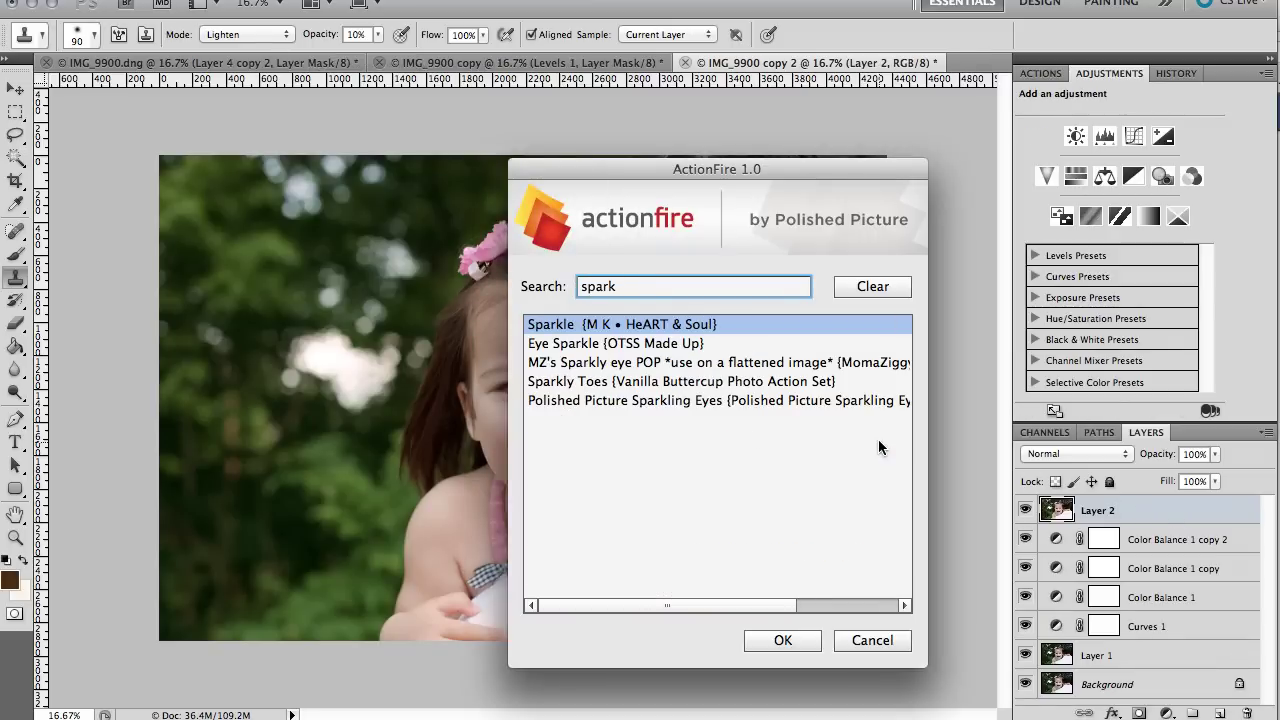
pyautogui.write('ling')
pyautogui.press('Return')
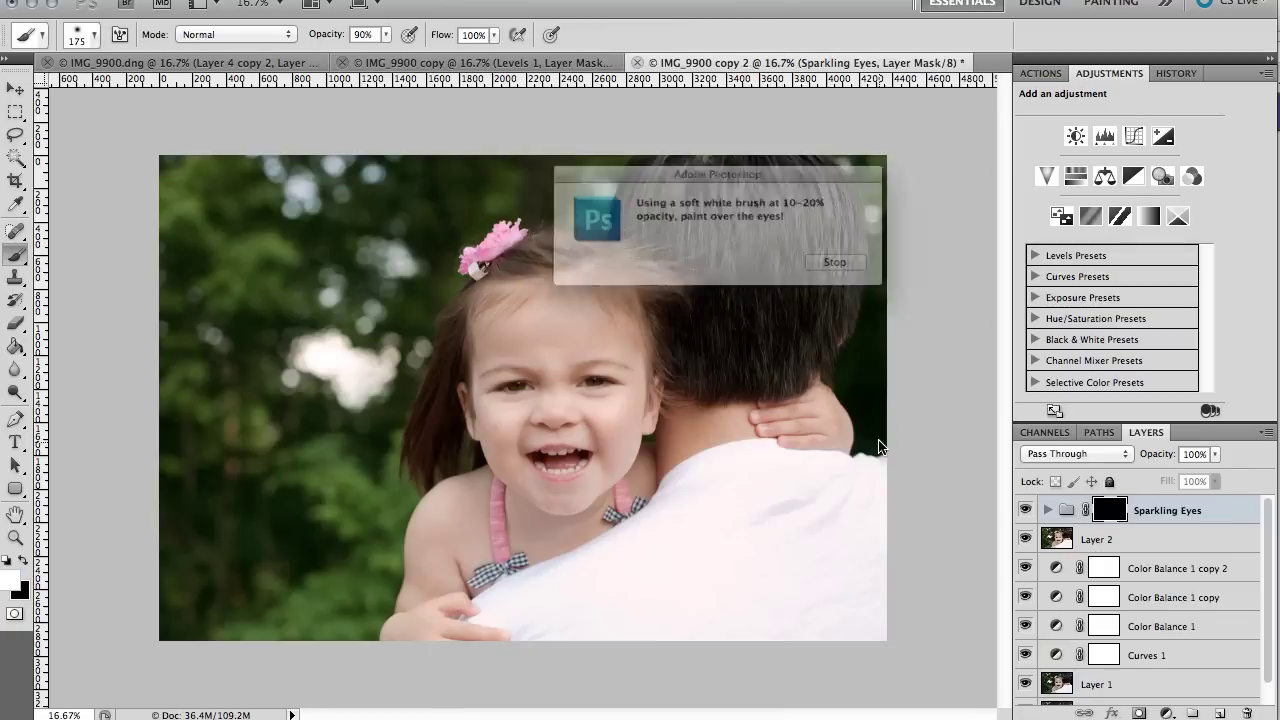
pyautogui.click(888, 273)
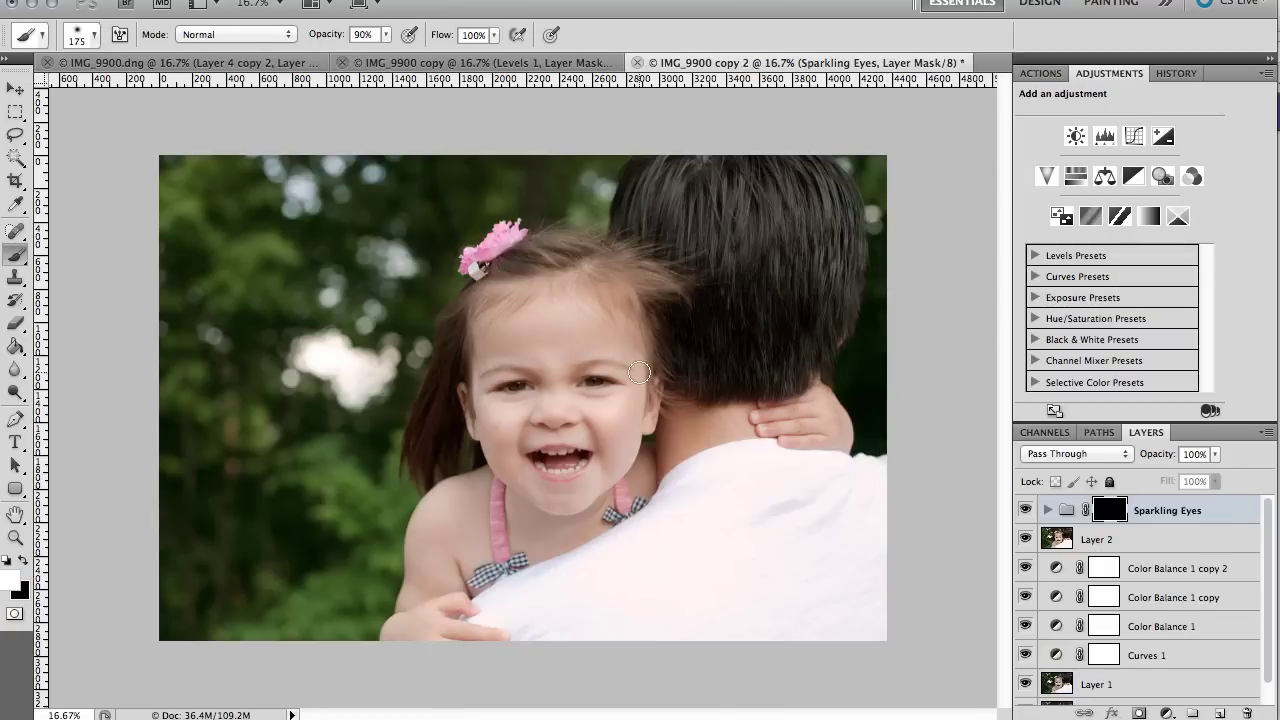
# Paint the sparkle onto both eyes with a 150 brush and compare
pyautogui.press('[')
pyautogui.press('[')
pyautogui.press('[')
pyautogui.moveTo(521, 385); pyautogui.dragTo(608, 380)
pyautogui.click(1025, 511)
pyautogui.click(1026, 511)
# Add a Levels layer with output black at 62 and midtone gamma 1.49
pyautogui.click(1167, 713)
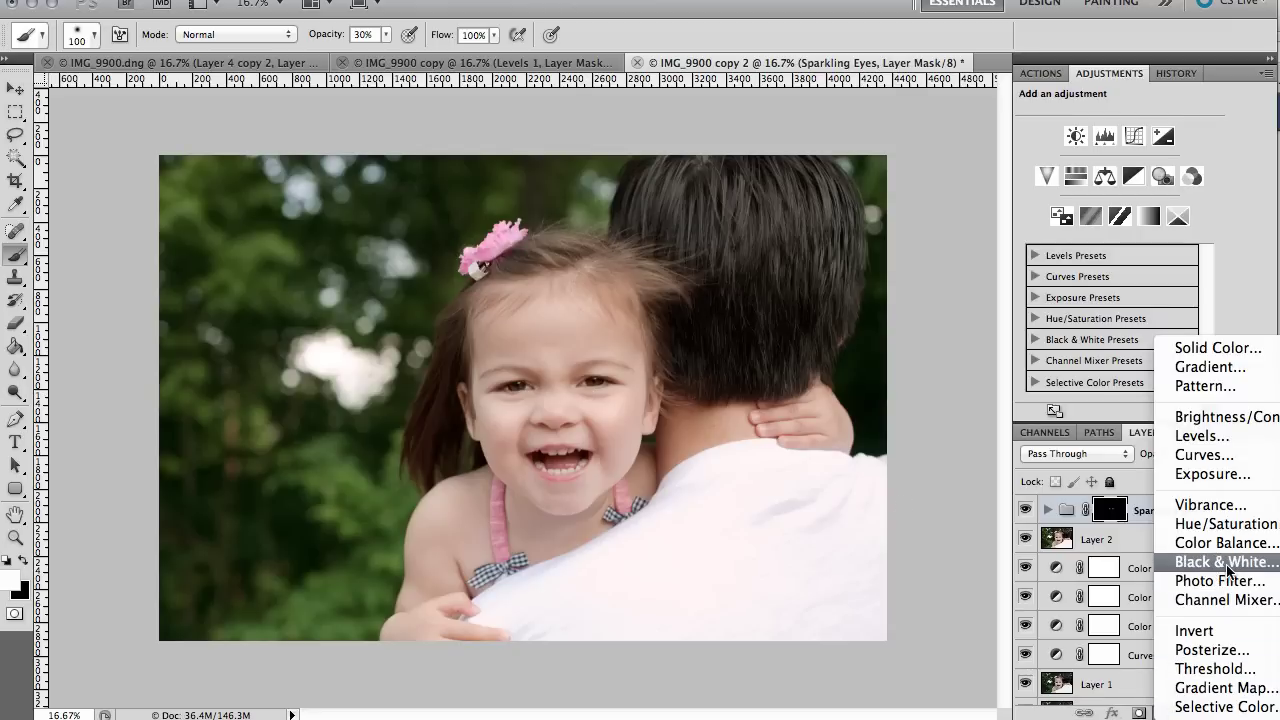
pyautogui.click(1219, 442)
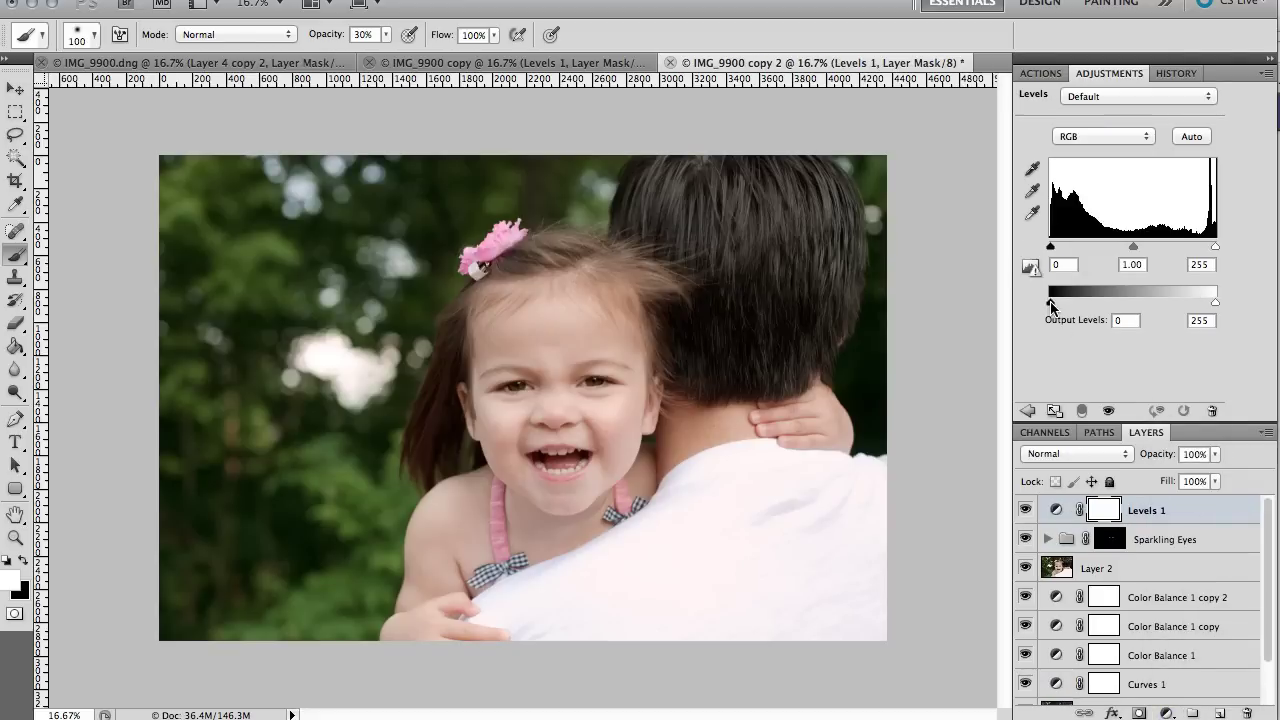
pyautogui.moveTo(1051, 307); pyautogui.dragTo(1091, 308)
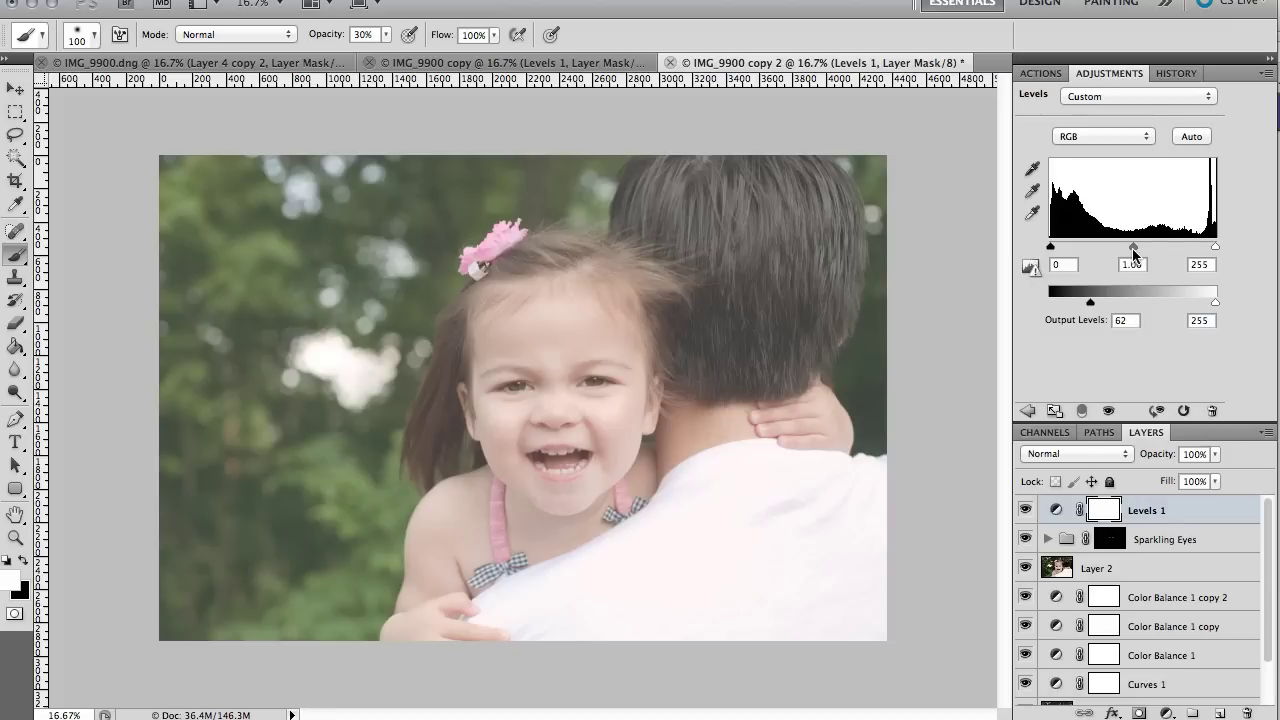
pyautogui.moveTo(1135, 250); pyautogui.dragTo(1124, 250)
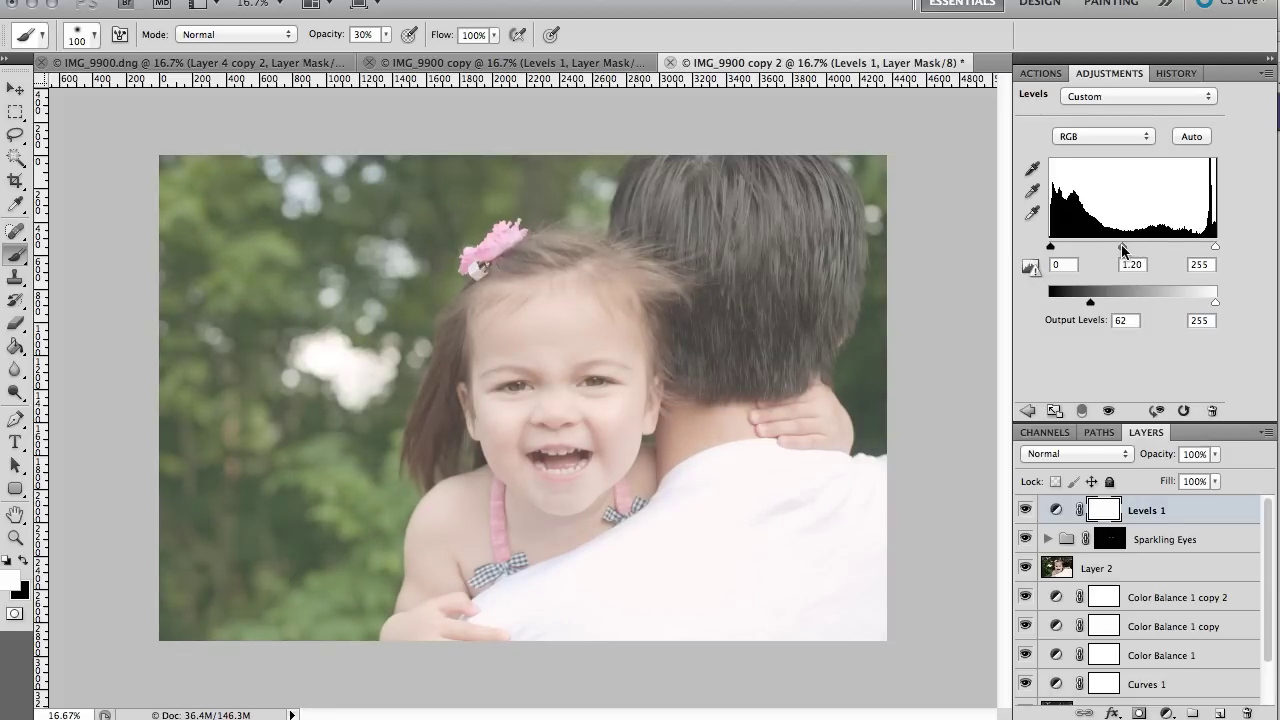
pyautogui.moveTo(1123, 250); pyautogui.dragTo(1110, 249)
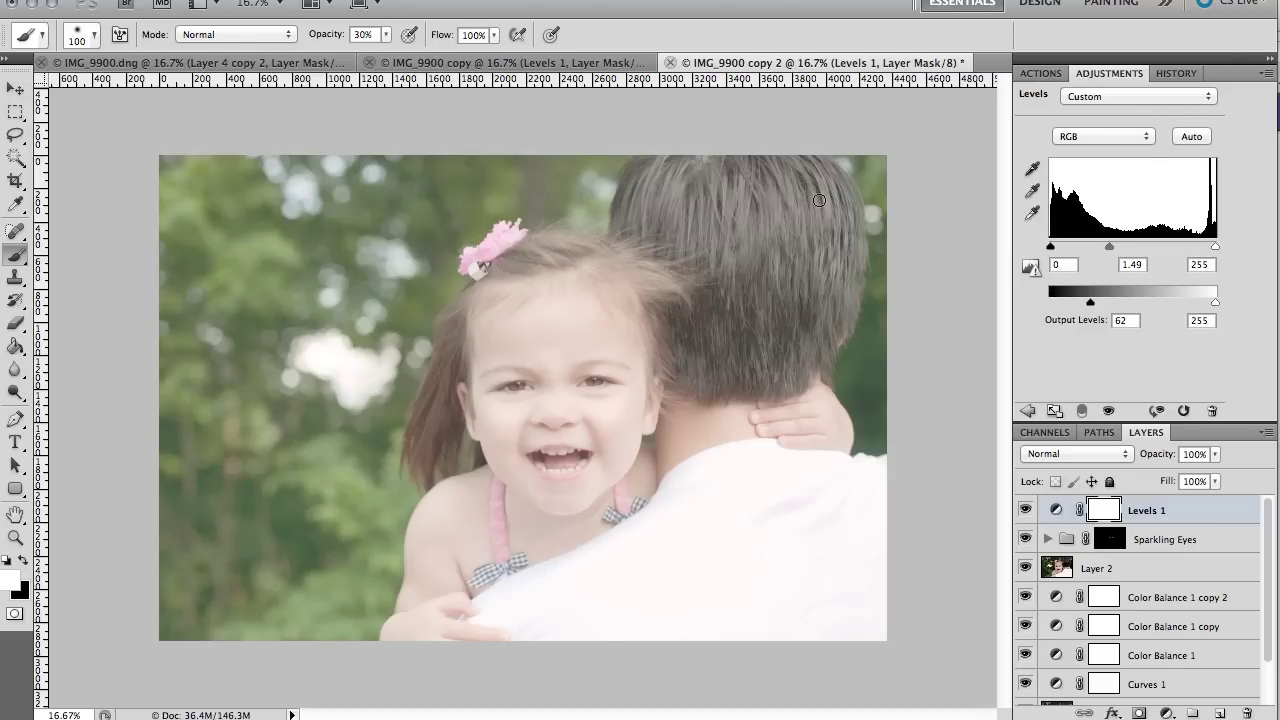
# Raise the Red channel midtone in Levels 1 to 1.24 and nudge the Blue midtone
pyautogui.click(1148, 137)
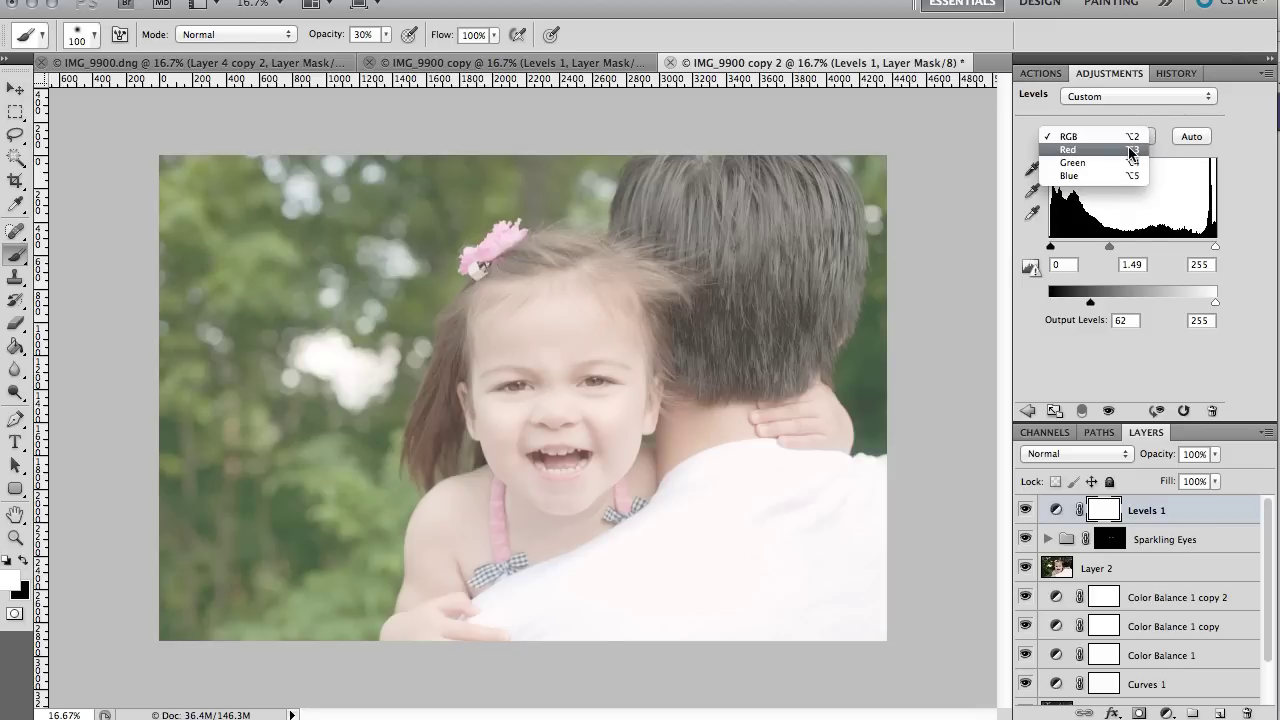
pyautogui.click(1131, 150)
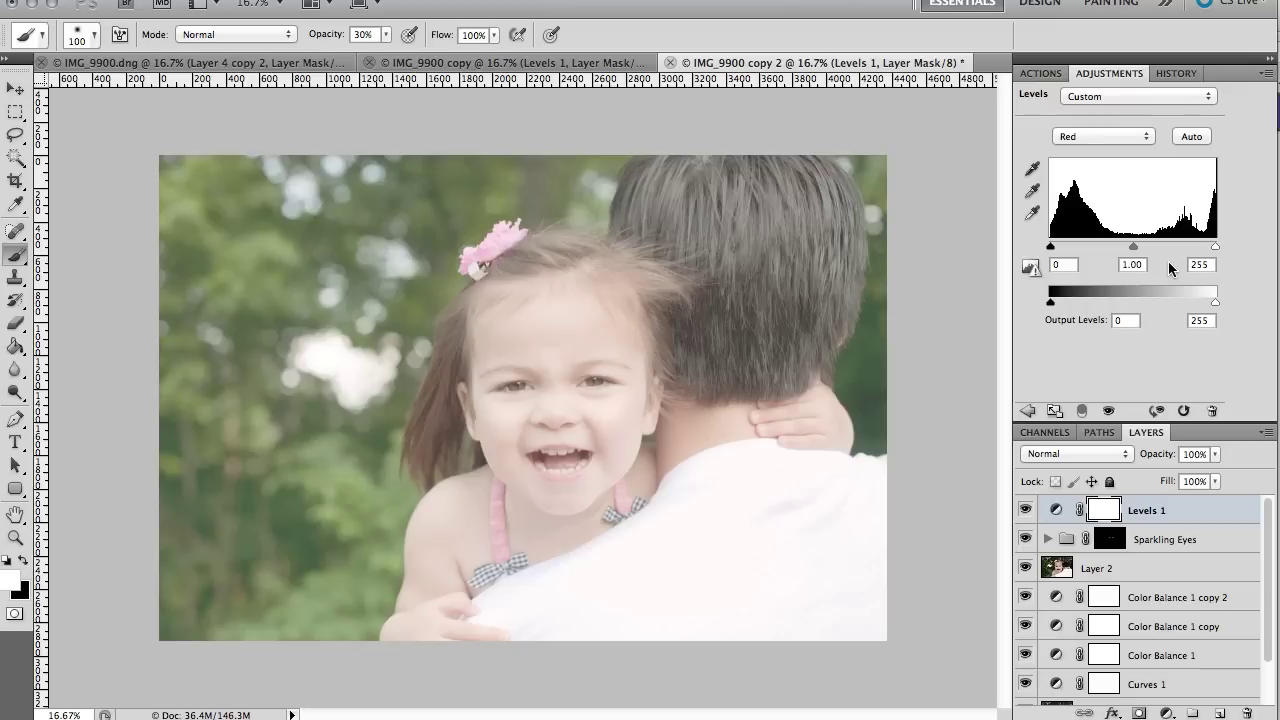
pyautogui.moveTo(1131, 247); pyautogui.dragTo(1120, 248)
pyautogui.click(1137, 135)
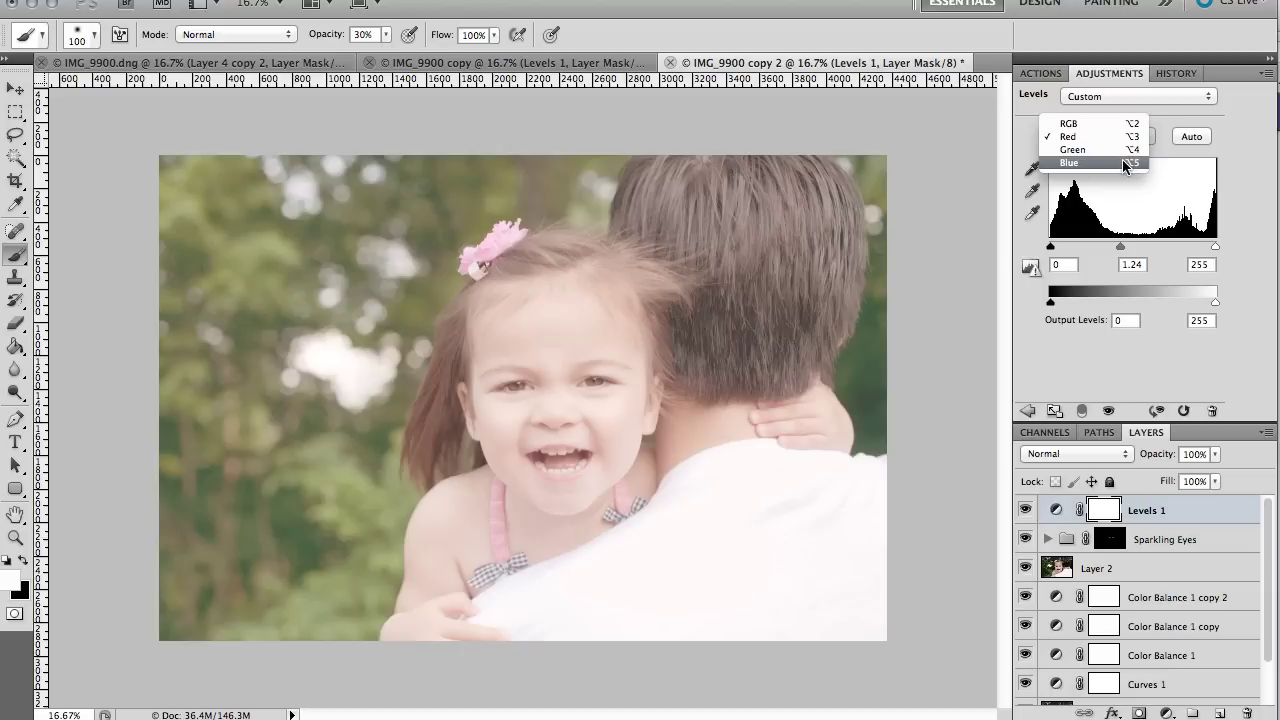
pyautogui.click(1122, 160)
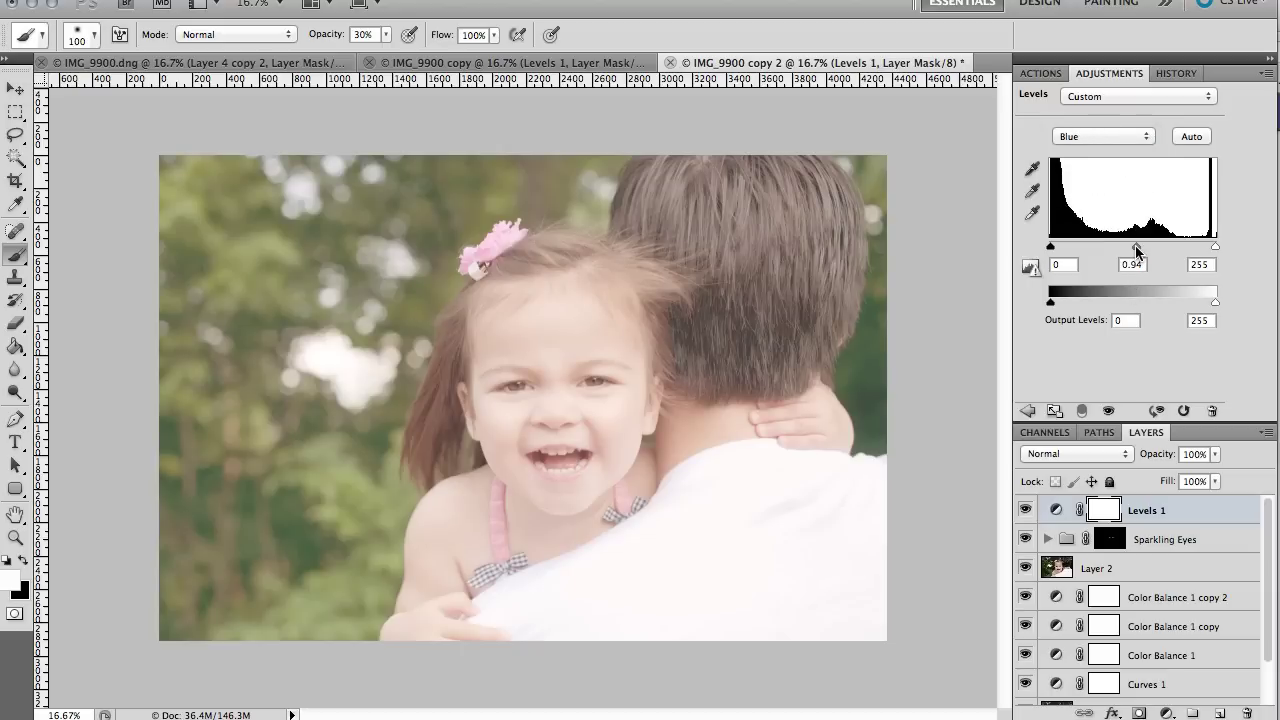
pyautogui.moveTo(1136, 245); pyautogui.dragTo(1134, 245)
pyautogui.click(1024, 510)
pyautogui.click(1024, 510)
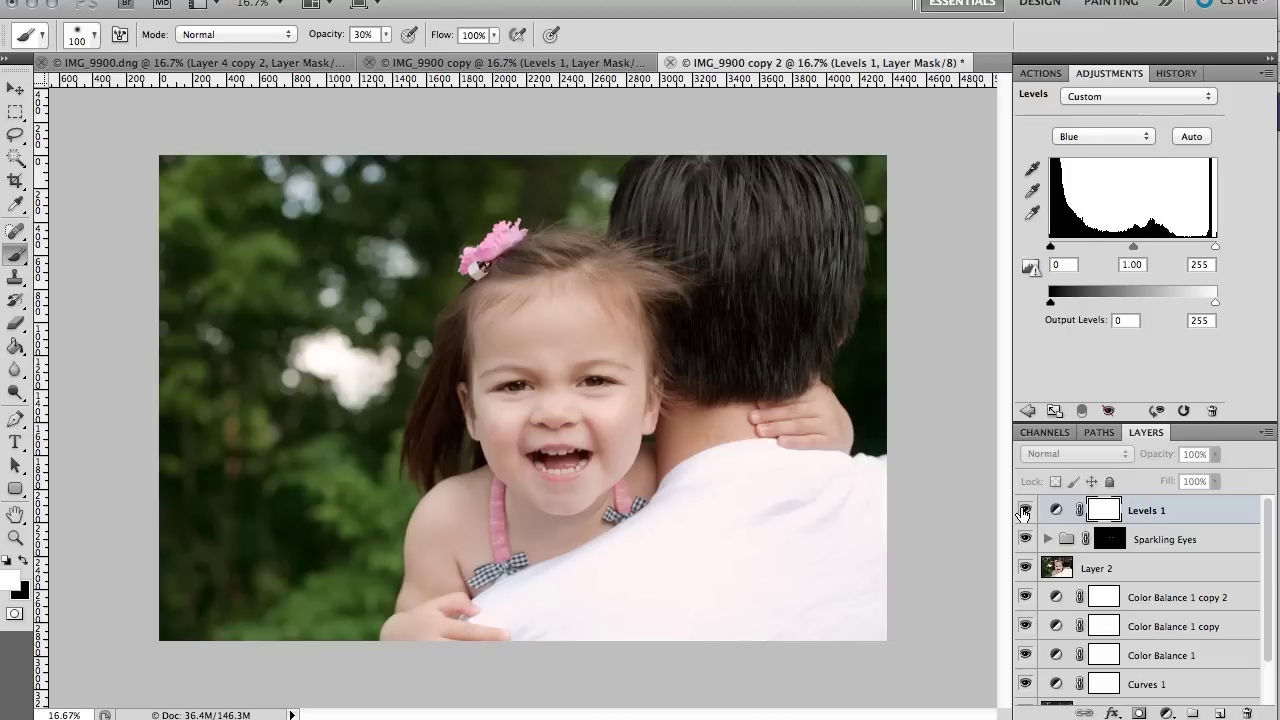
pyautogui.click(1024, 510)
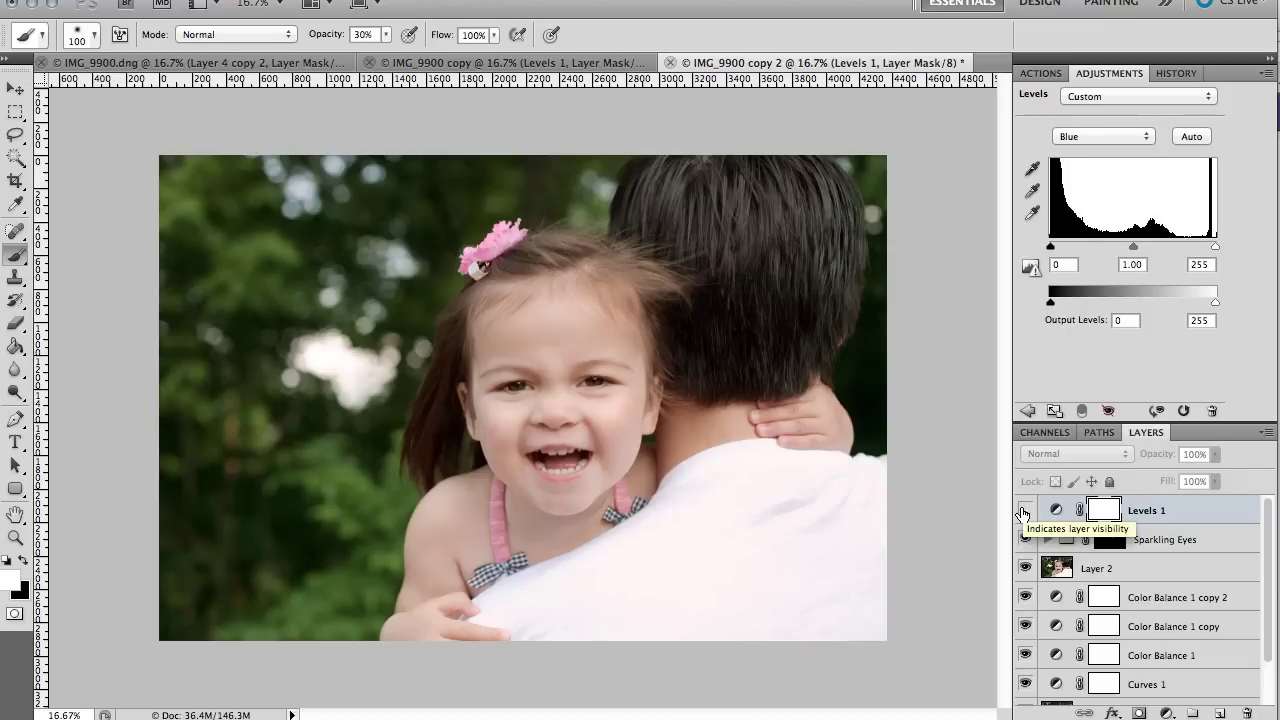
pyautogui.click(1024, 510)
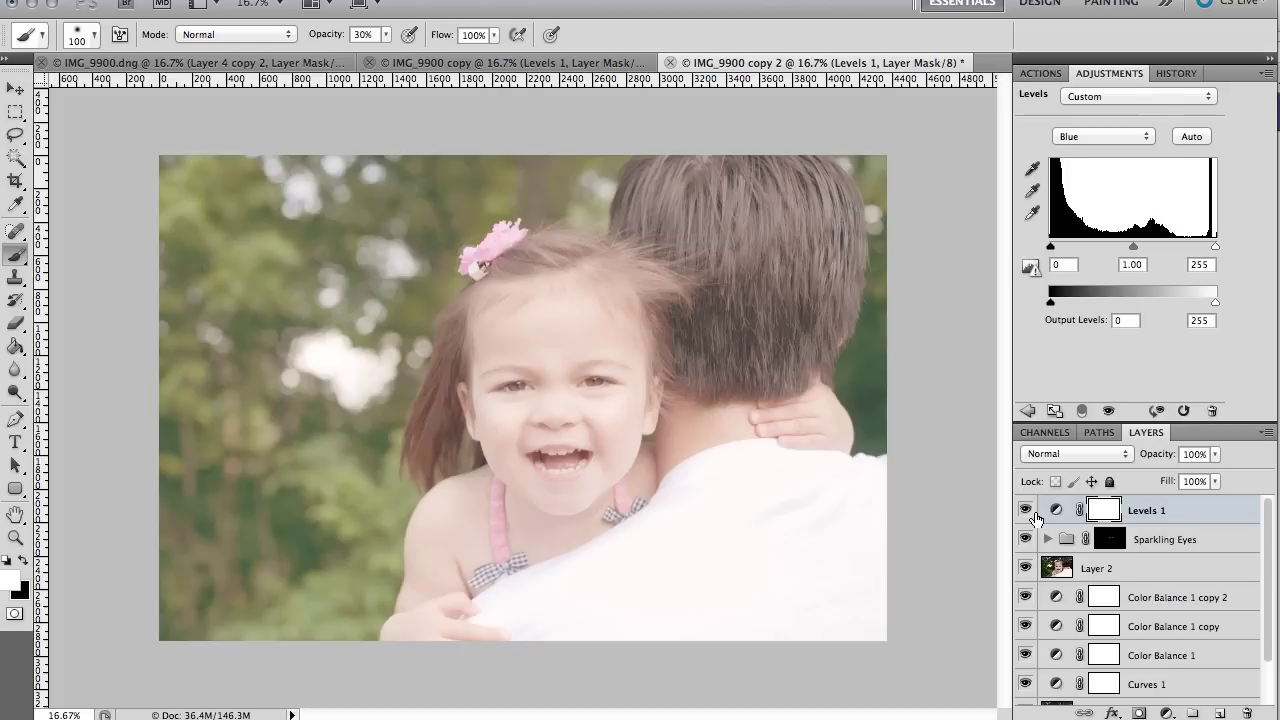
# Stamp the visible image into Layer 3 and run the 'defog' action
pyautogui.press('super+alt+shift+e')
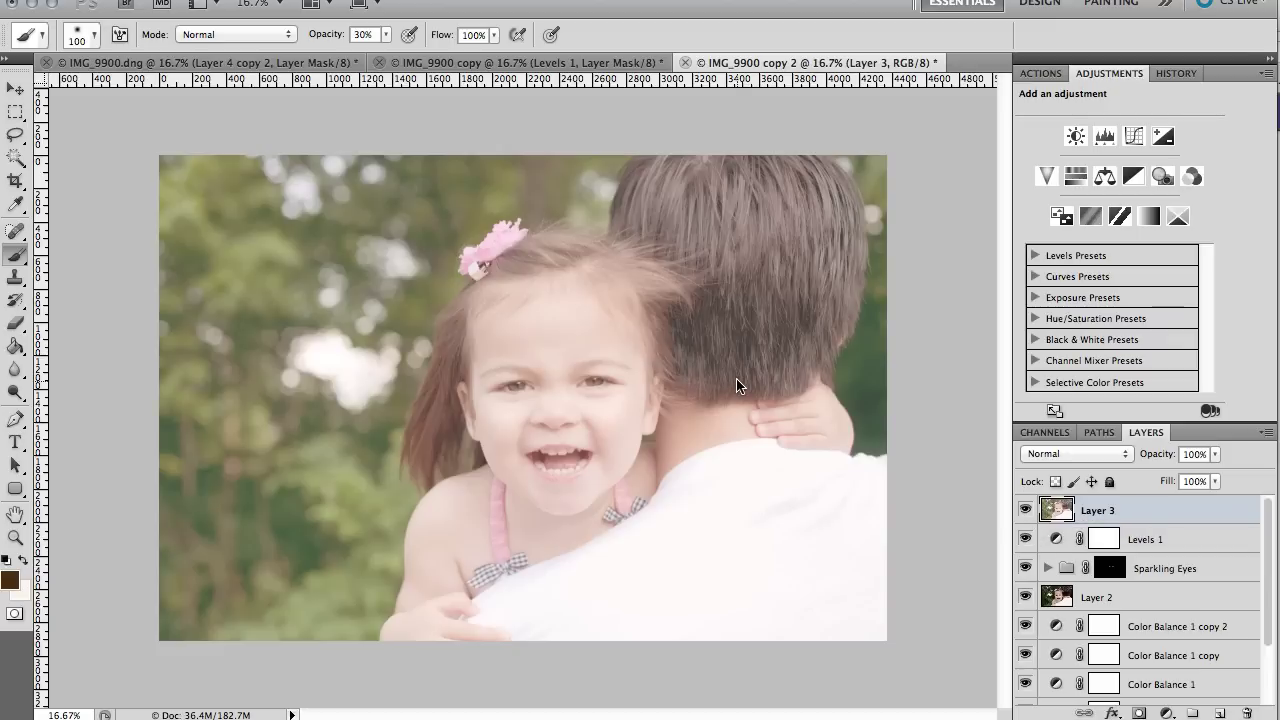
pyautogui.press('F12')
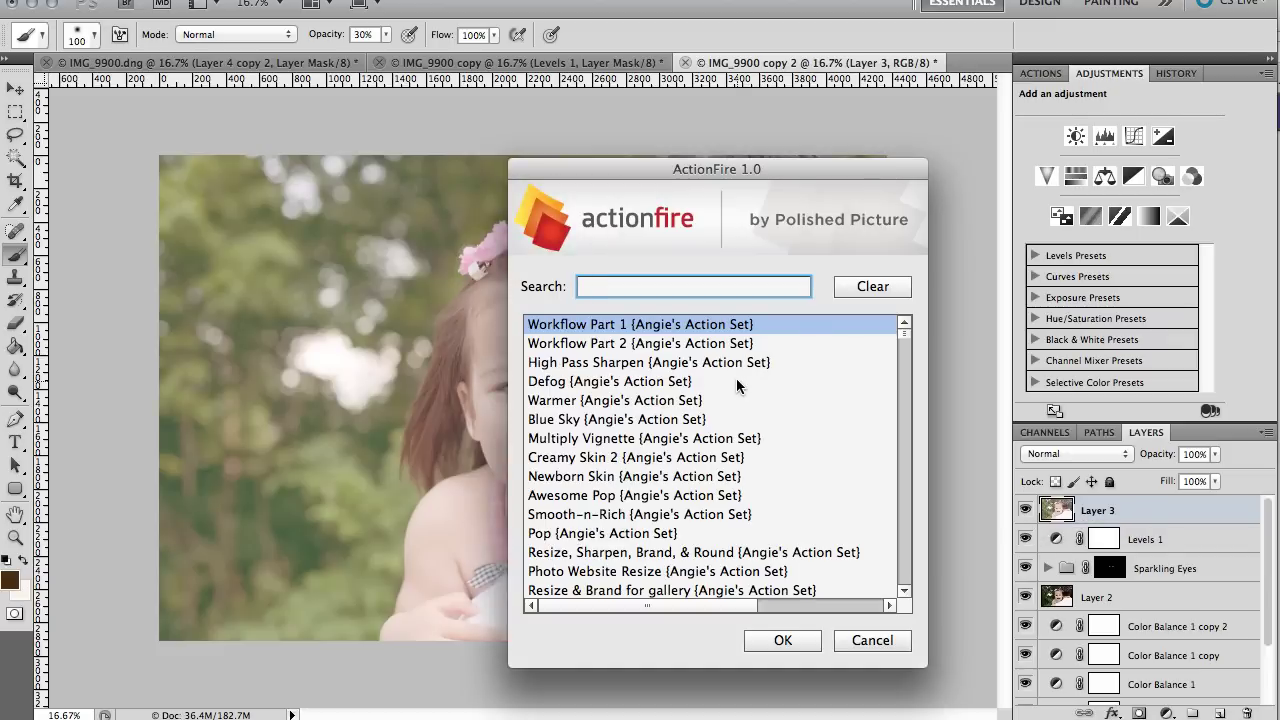
pyautogui.write('defog')
pyautogui.press('Return')
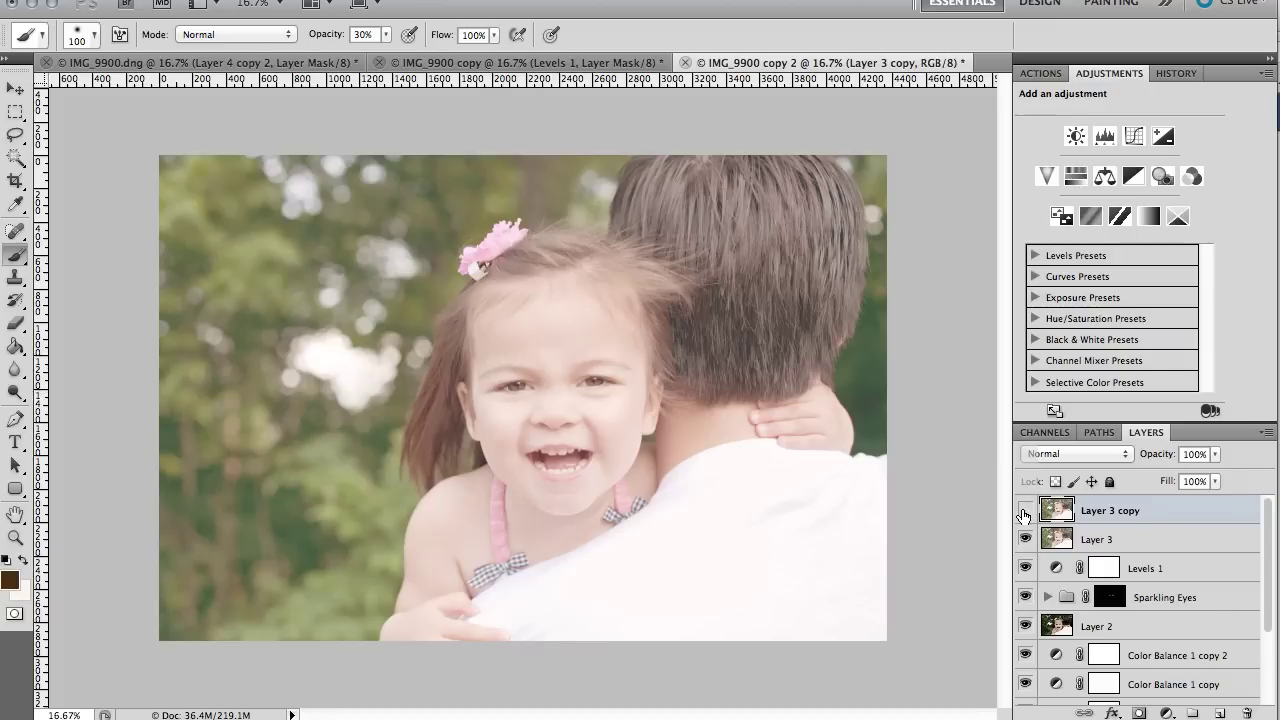
# Run Defog again to make Layer 3 copy 2, hiding Layer 3 copy and Layer 3
pyautogui.click(1024, 511)
pyautogui.click(1024, 512)
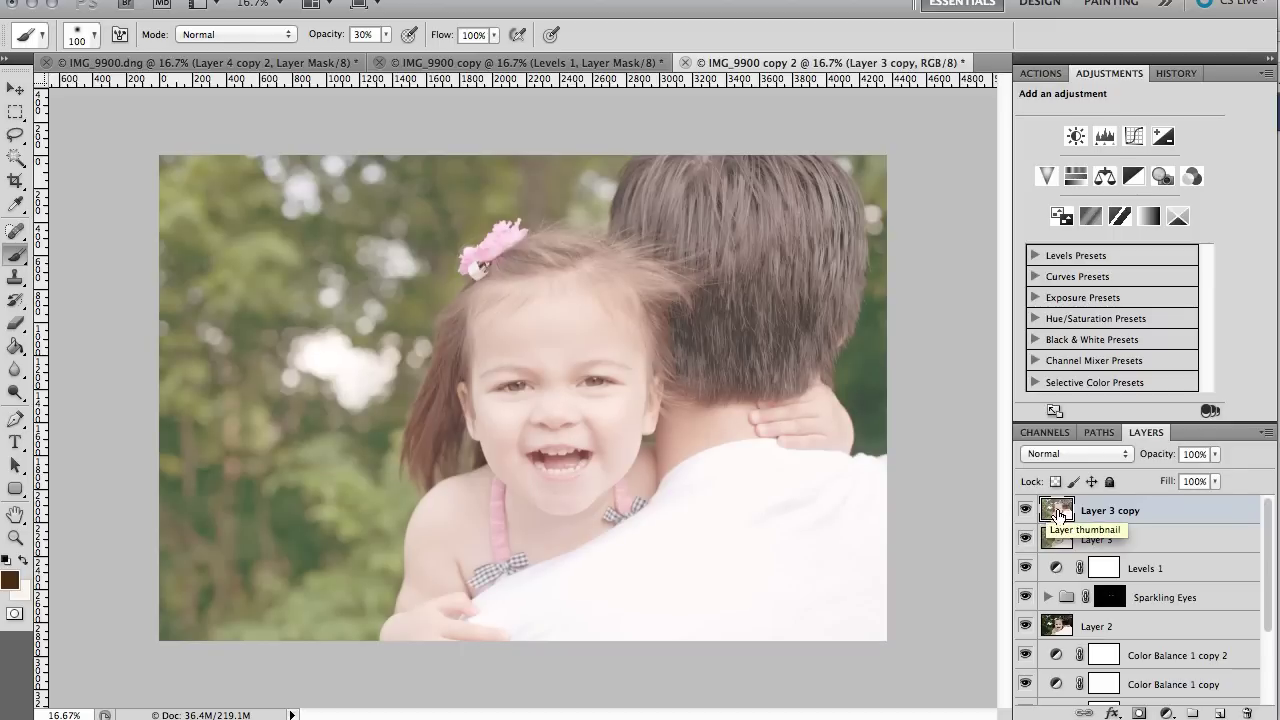
pyautogui.press('F12')
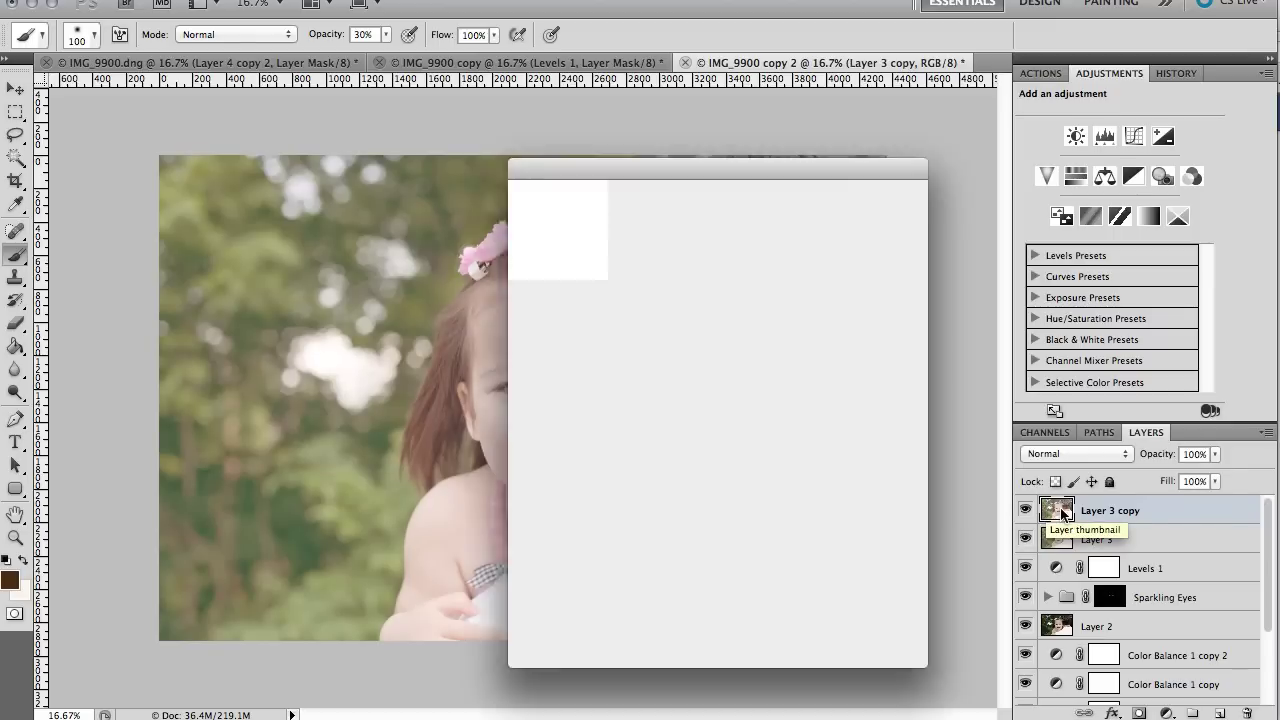
pyautogui.write('def')
pyautogui.press('Escape')
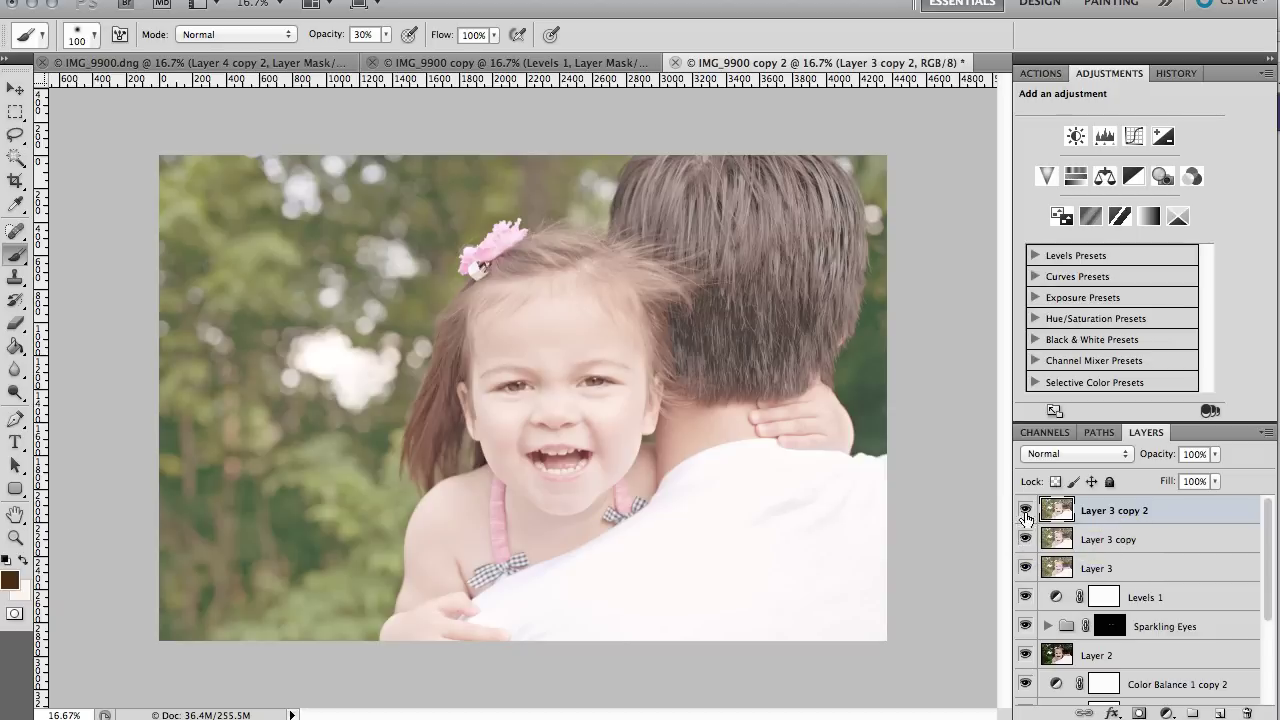
pyautogui.click(1025, 539)
pyautogui.click(1025, 568)
# Give Layer 3 copy 2 an inverted mask and paint white over eyes and teeth at 90%, size 200
pyautogui.click(1140, 714)
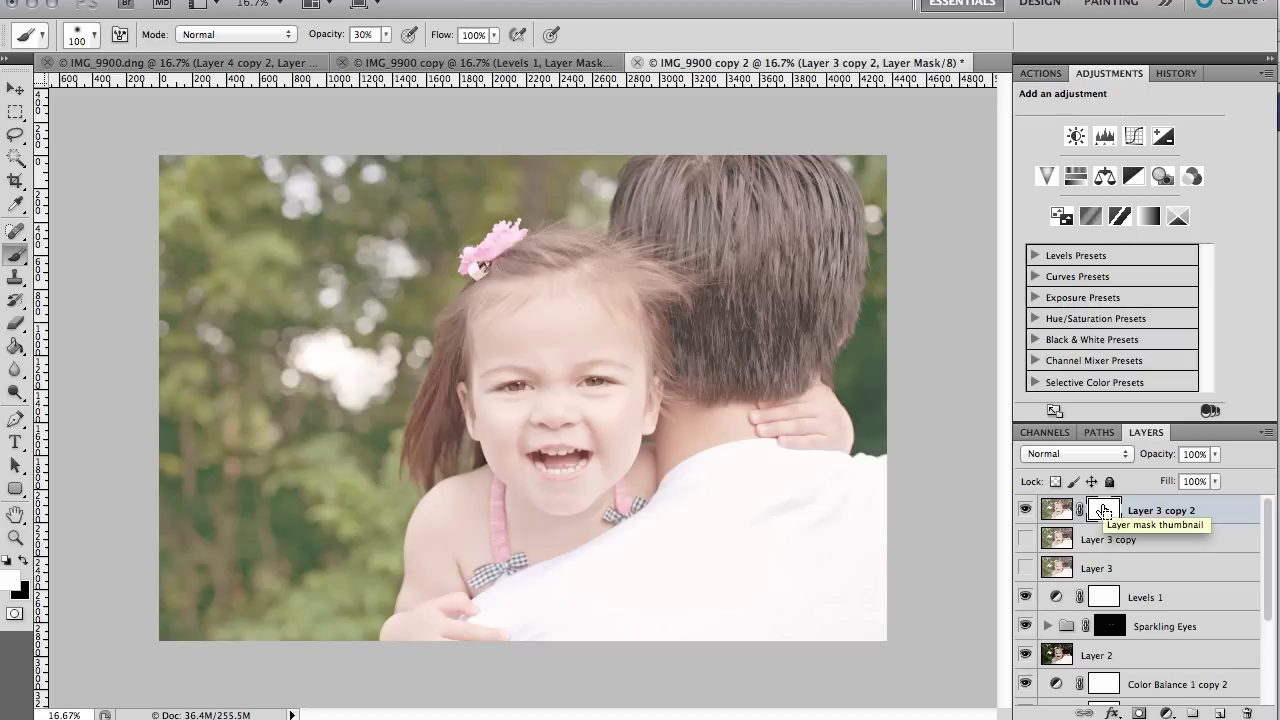
pyautogui.press('super+i')
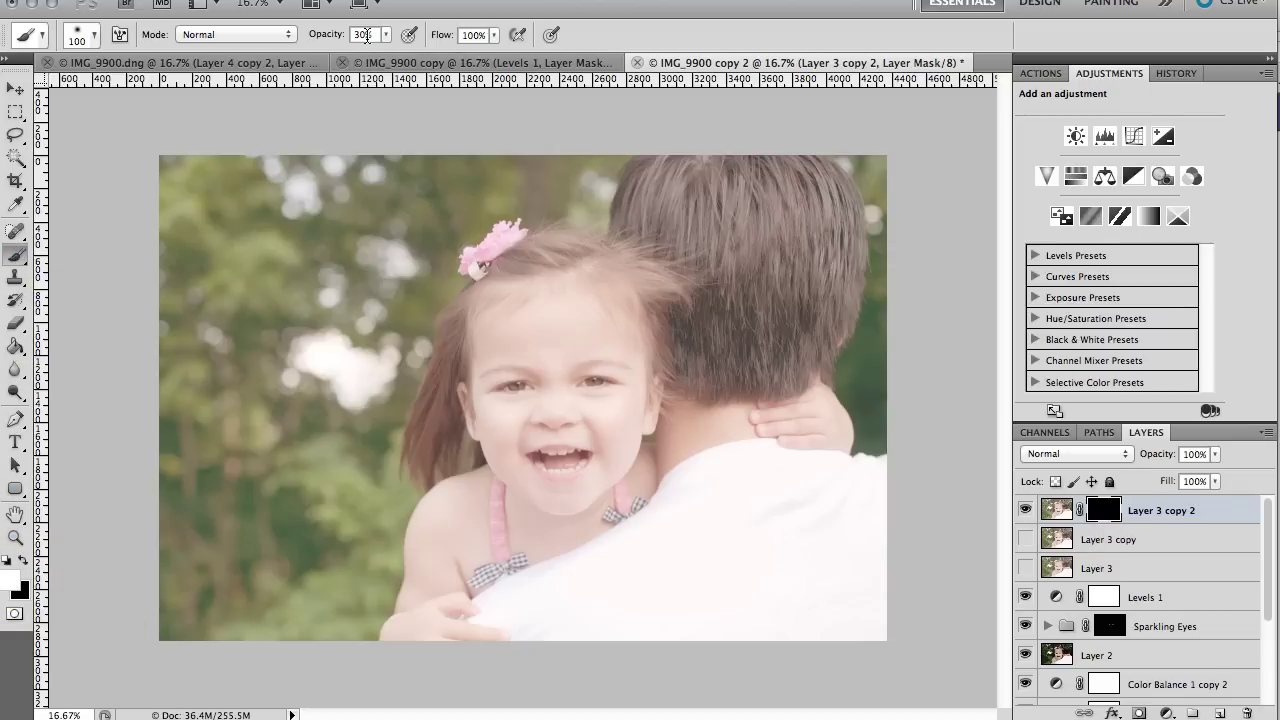
pyautogui.press('9')
pyautogui.press(']')
pyautogui.press(']')
pyautogui.press(']')
pyautogui.press(']')
pyautogui.moveTo(501, 384)
pyautogui.mouseDown()
pyautogui.moveTo(613, 382)
pyautogui.moveTo(579, 382)
pyautogui.moveTo(614, 380)
pyautogui.mouseUp()
pyautogui.moveTo(588, 470); pyautogui.dragTo(586, 420)
# Try Layer 3 copy 2 at 71% opacity, then raise it higher, comparing on and off
pyautogui.click(1215, 456)
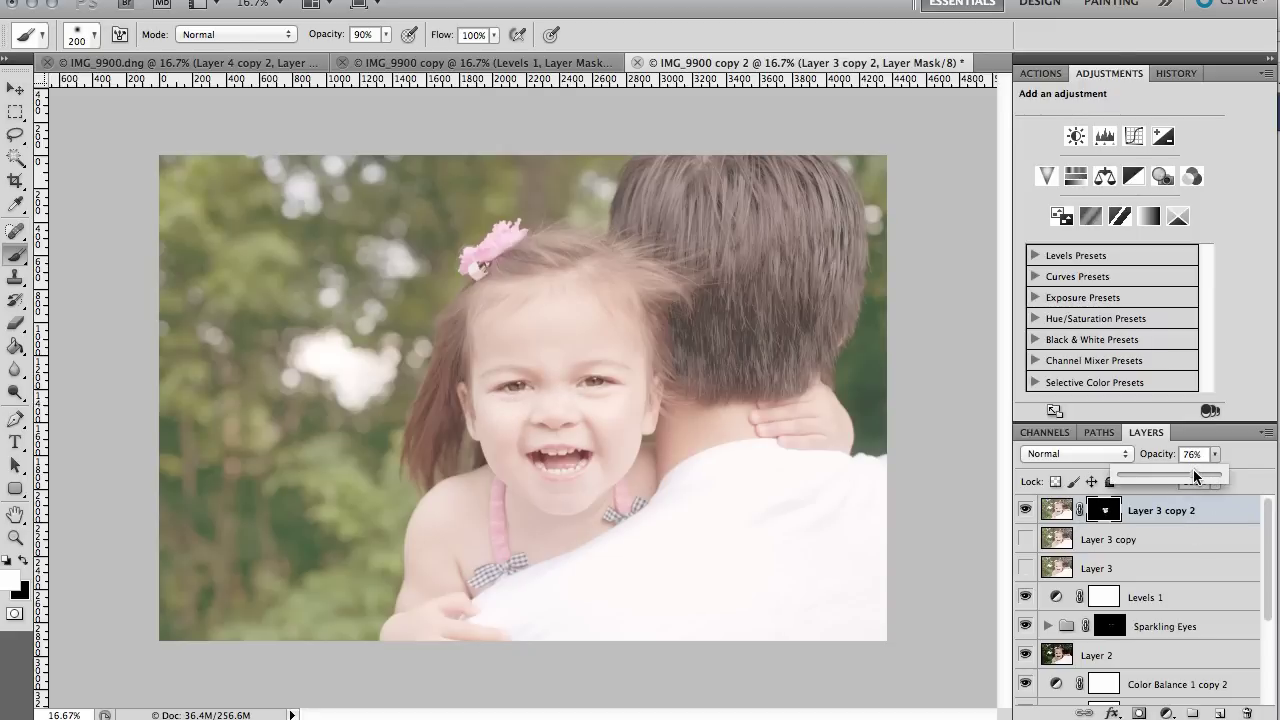
pyautogui.moveTo(1193, 470); pyautogui.dragTo(1189, 474)
pyautogui.click(1025, 510)
pyautogui.click(1025, 510)
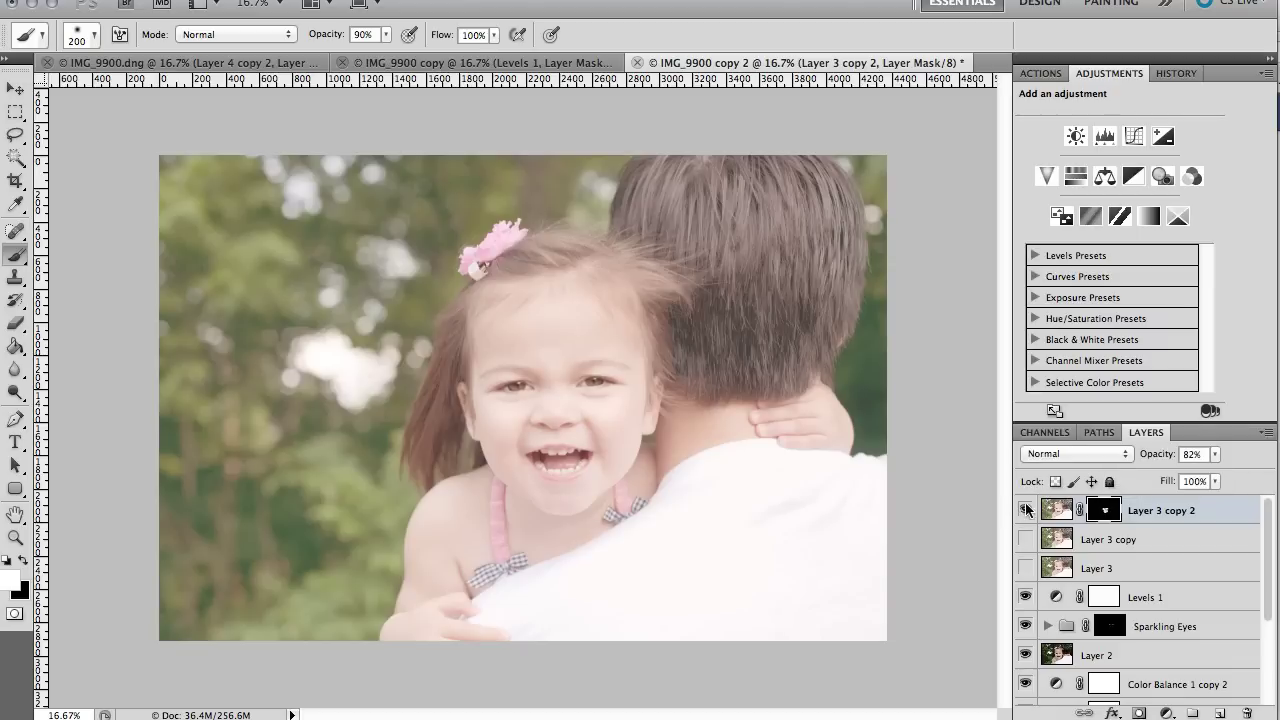
pyautogui.click(1214, 455)
pyautogui.moveTo(1218, 483); pyautogui.dragTo(1229, 477)
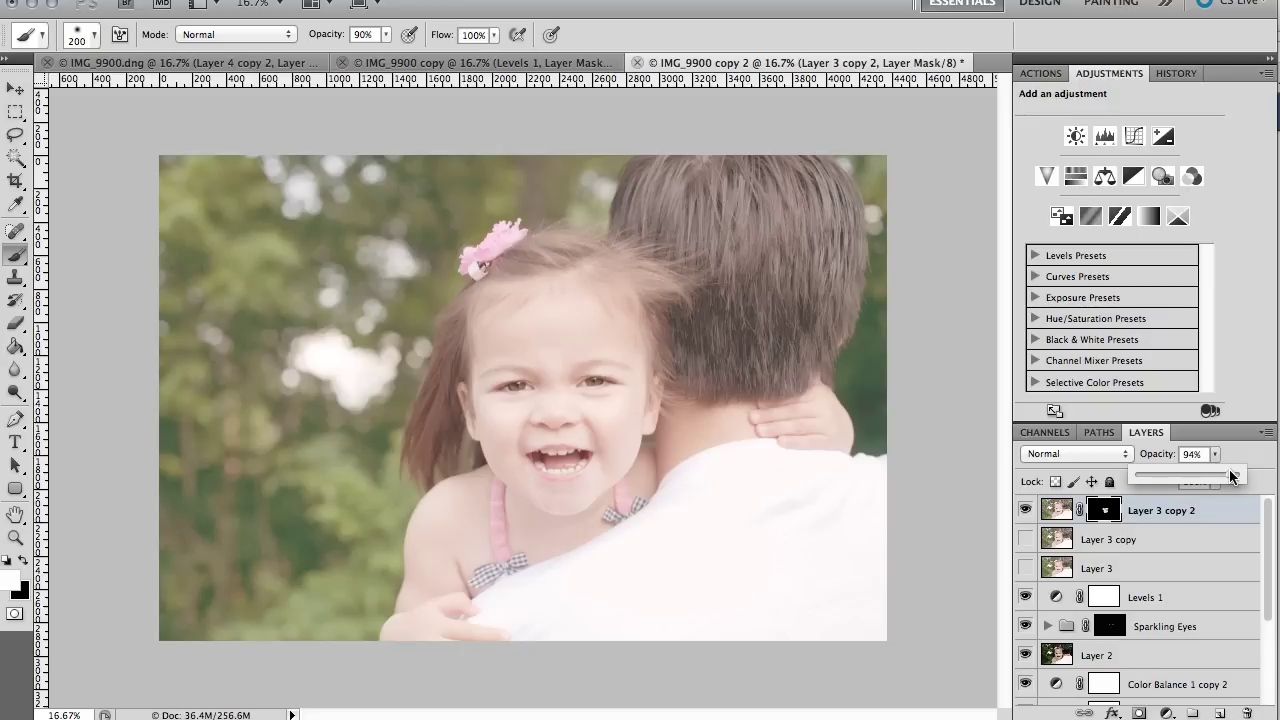
pyautogui.click(1026, 510)
pyautogui.click(1026, 510)
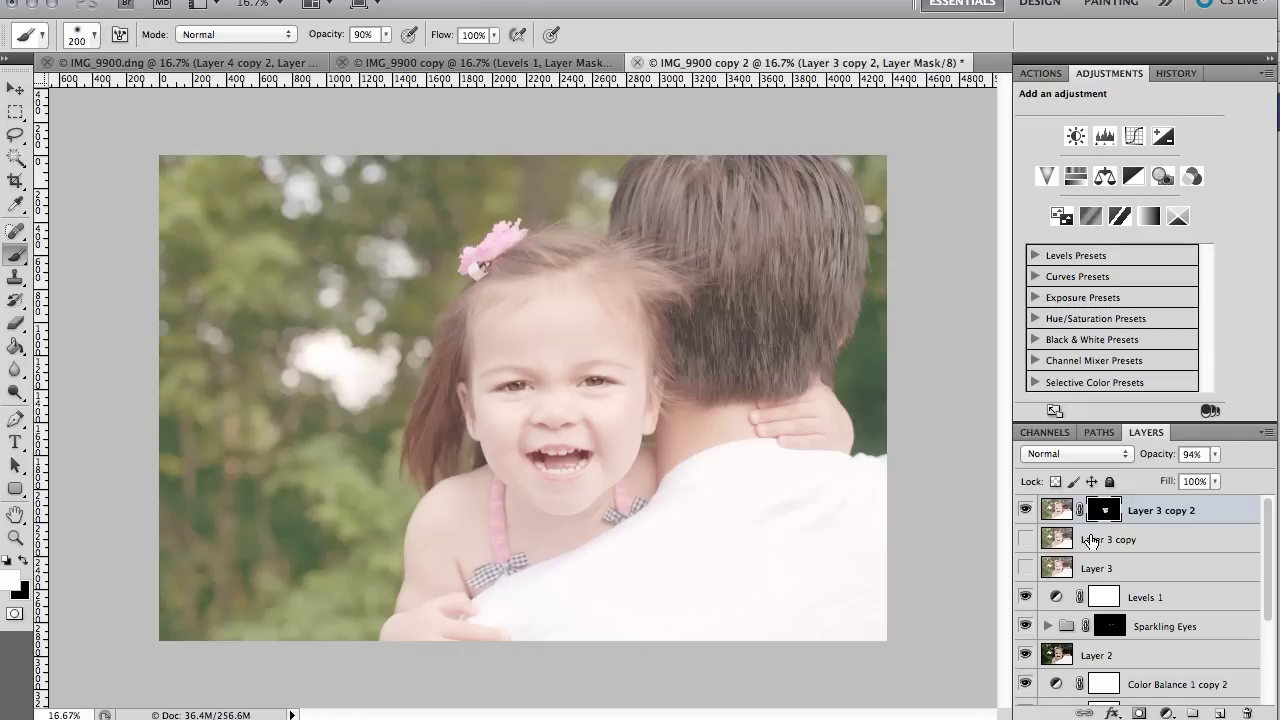
# Stamp all visible layers into a new Layer 4 and run the High Pass Sharpen action on it
pyautogui.hotkey('ctrl', 'shift', 'alt', 'e')
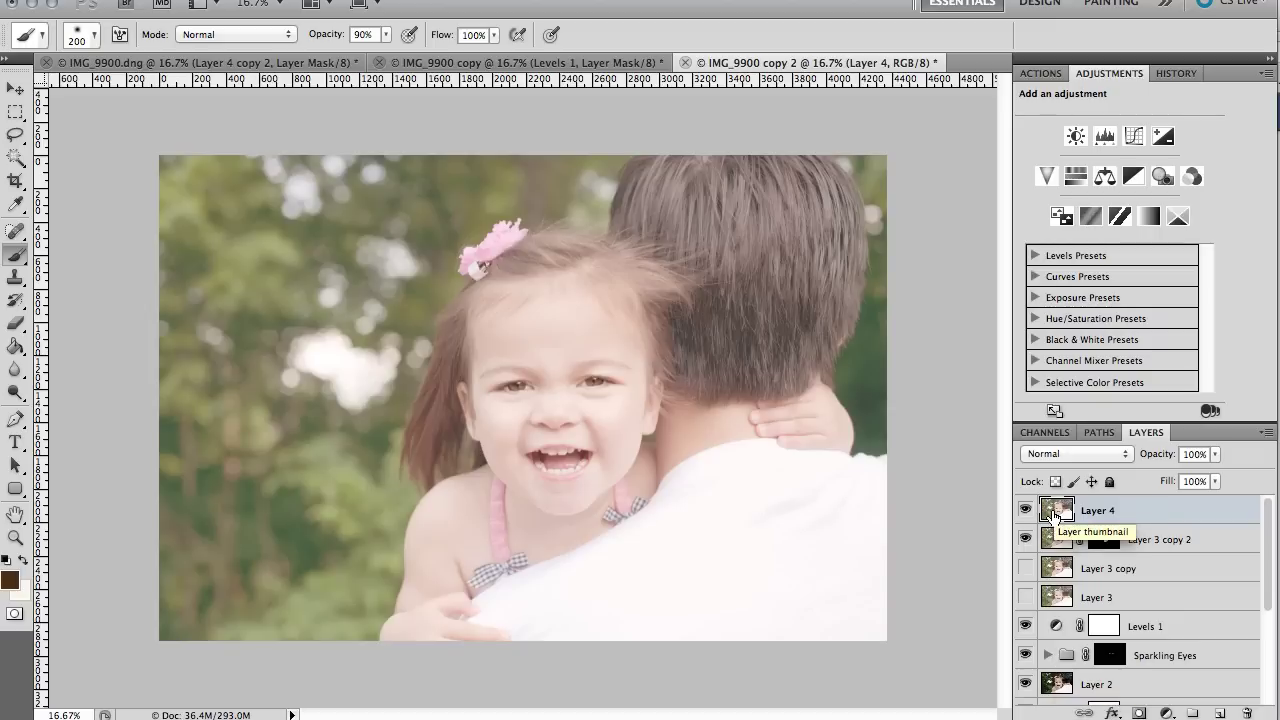
pyautogui.press('F12')
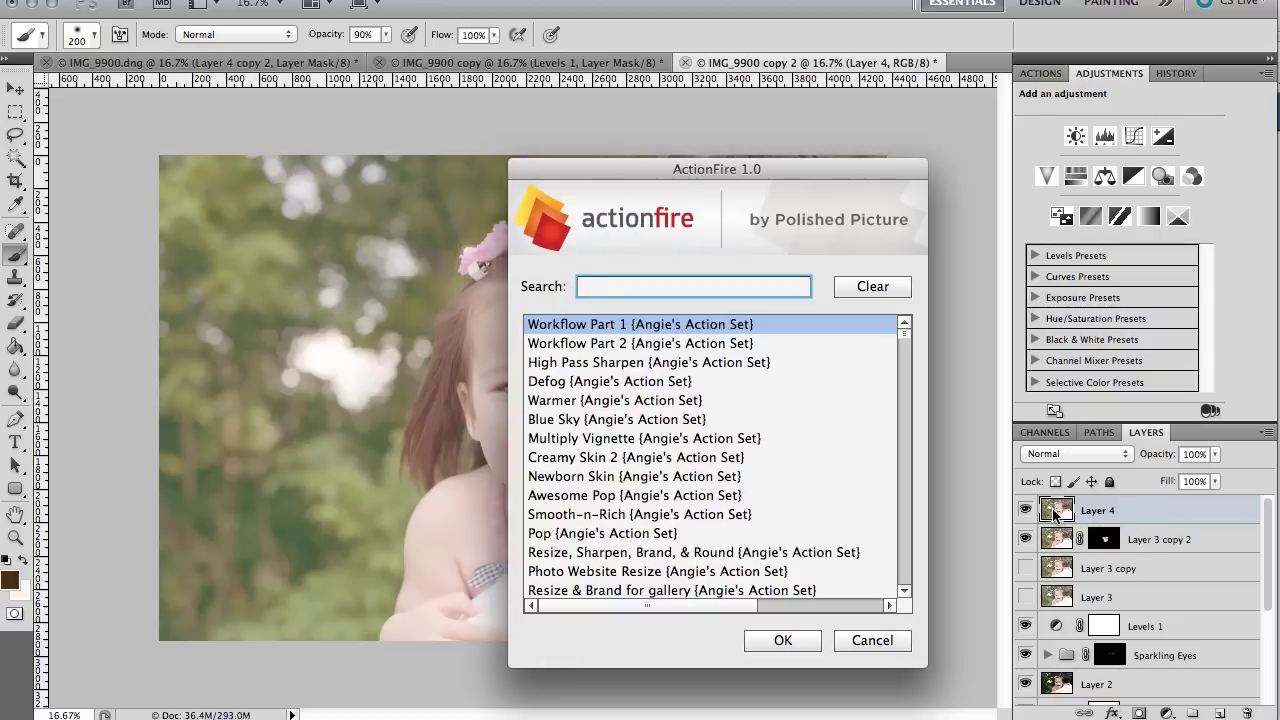
pyautogui.write('high')
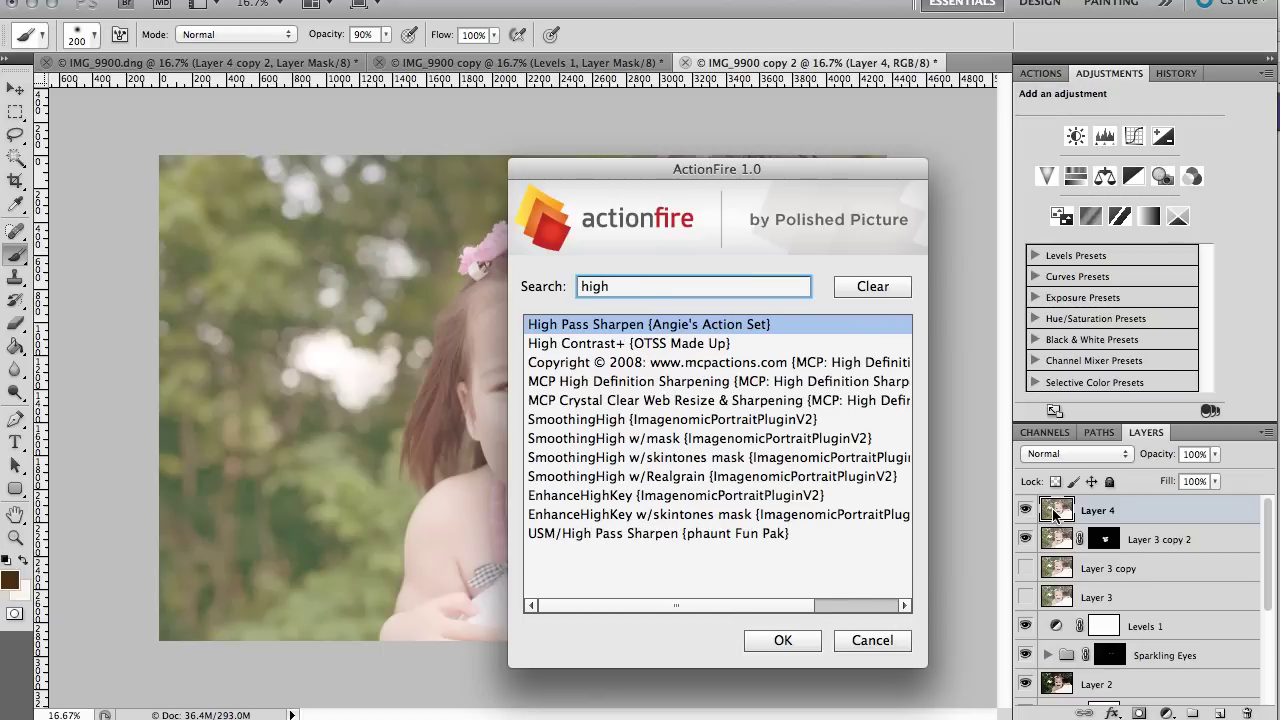
pyautogui.press('Return')
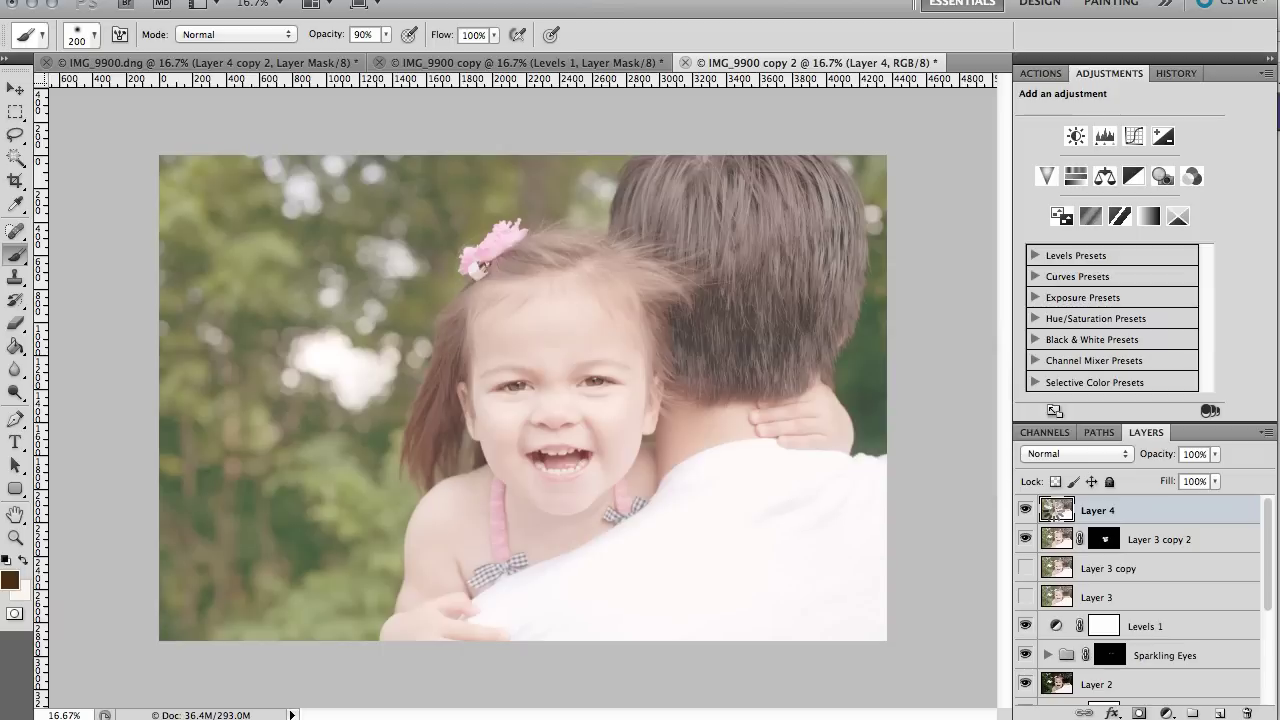
# Create Layer 4 copy as a Soft Light sharpening layer at 100% above Layer 4
pyautogui.press('super+j')
pyautogui.hotkey('alt', 'shift', 'f')
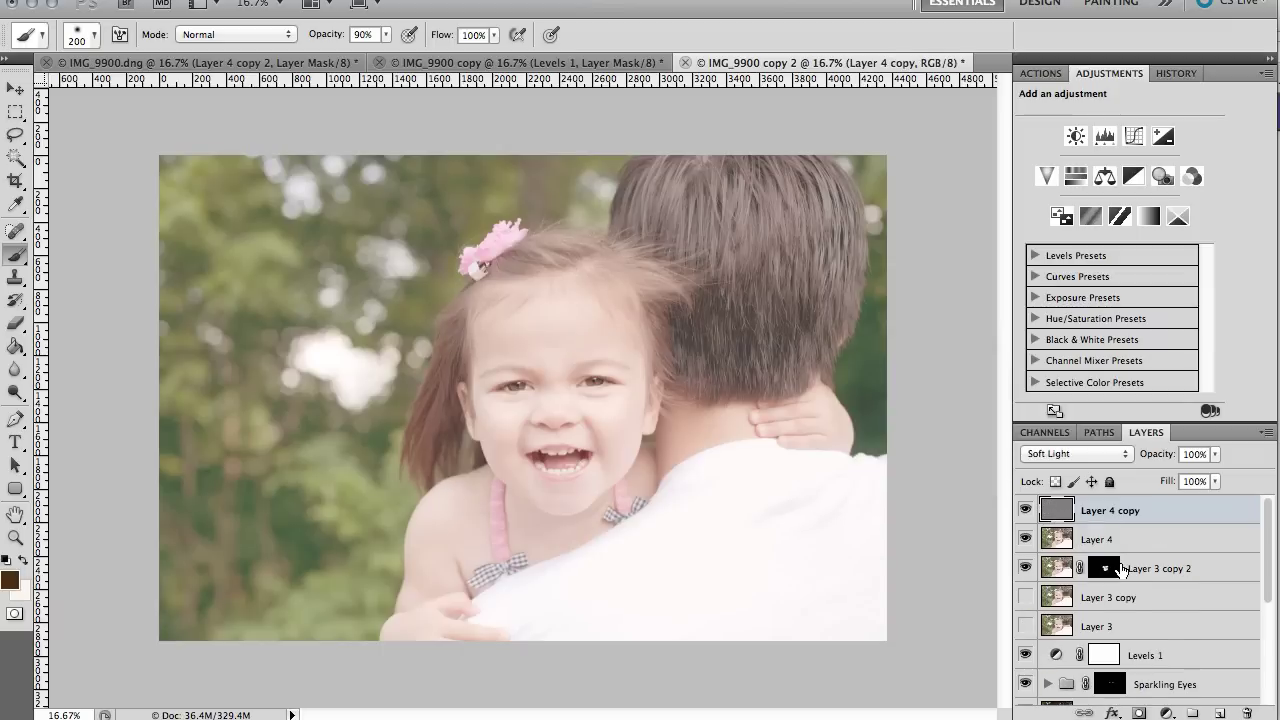
pyautogui.scroll(-5, 1181, 624)
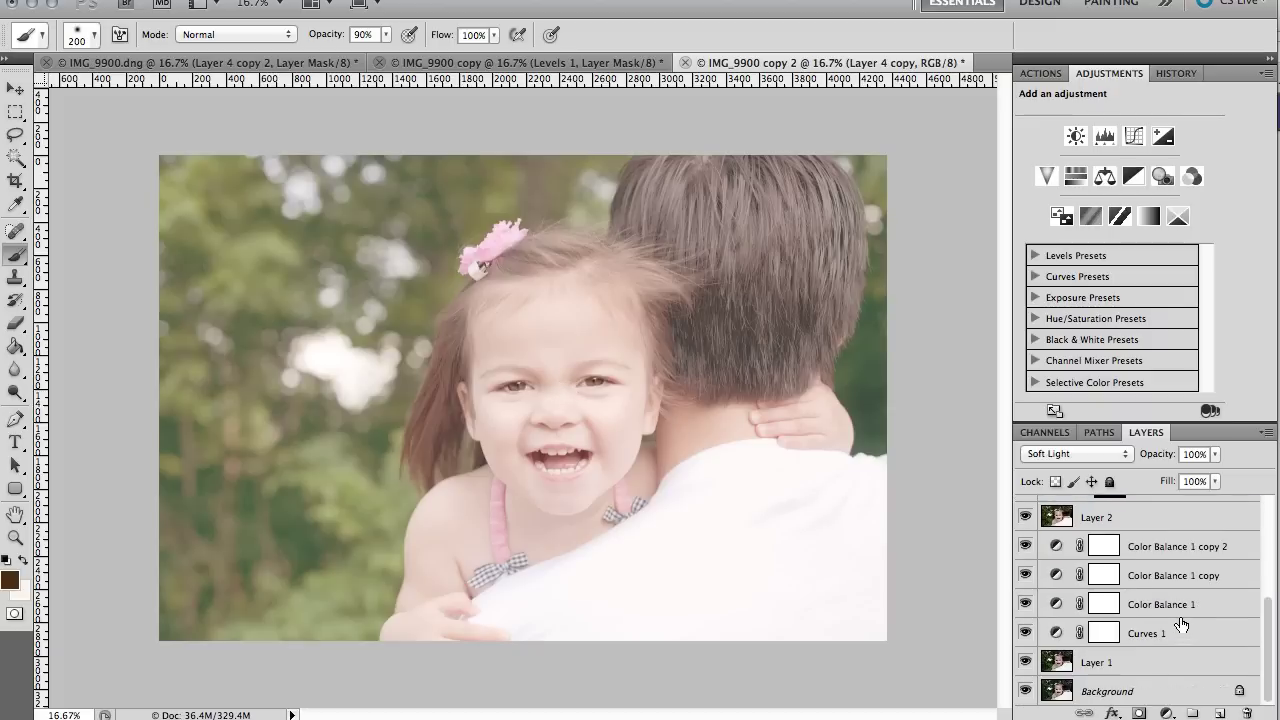
# Show only the original Background photo for comparison, then turn all layers back on
pyautogui.keyDown('alt'); pyautogui.click(1025, 691); pyautogui.keyUp('alt')
pyautogui.keyDown('alt'); pyautogui.click(1025, 691); pyautogui.keyUp('alt')
pyautogui.scroll(5, 1113, 581)
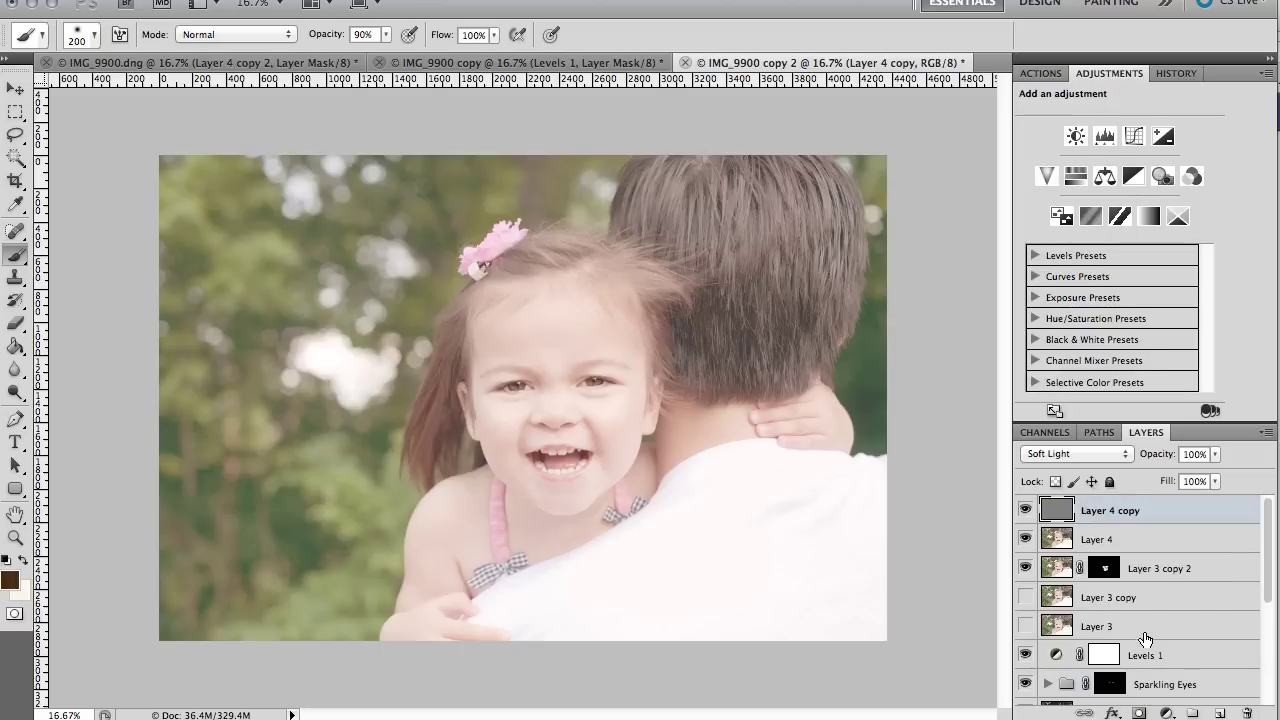